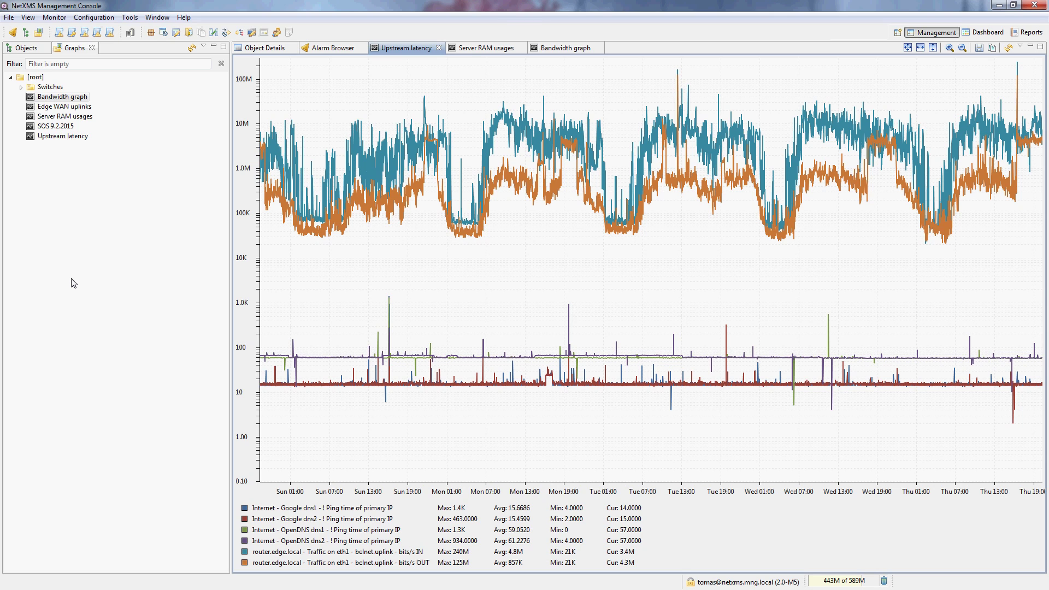
Look over the Server RAM usages and Bandwidth graphs, then go back to Upstream latency
{"action": "left_click", "coordinate": [488, 48]}
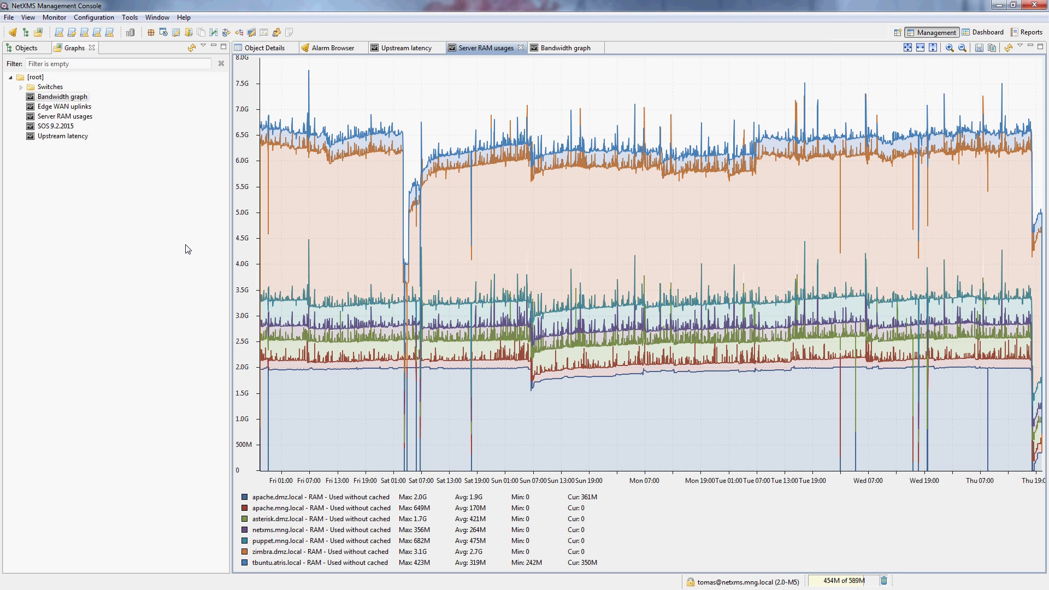
{"action": "left_click", "coordinate": [552, 48]}
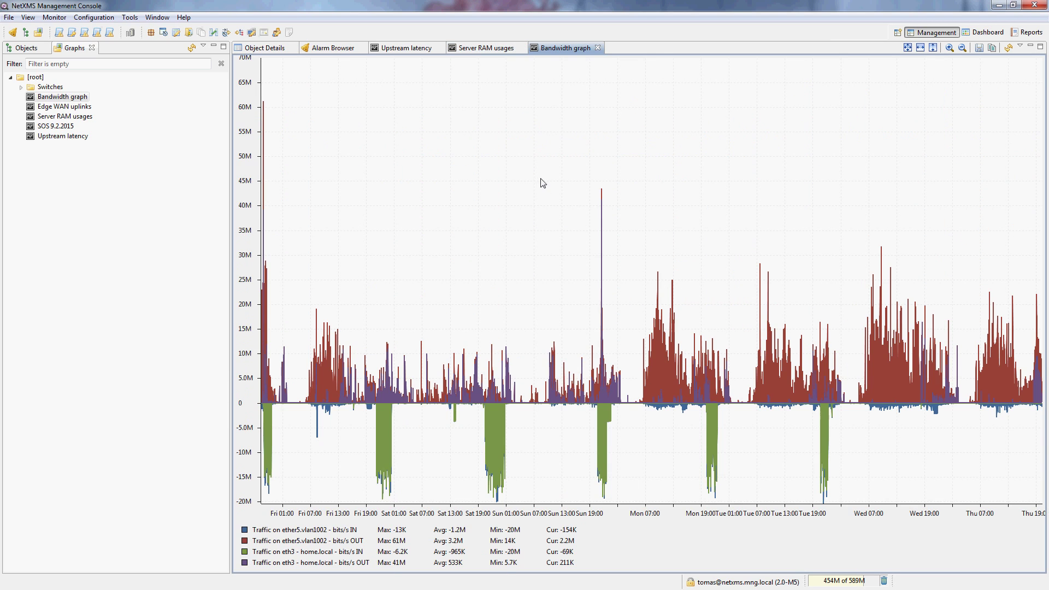
{"action": "mouse_move", "coordinate": [543, 182]}
{"action": "left_click", "coordinate": [388, 49]}
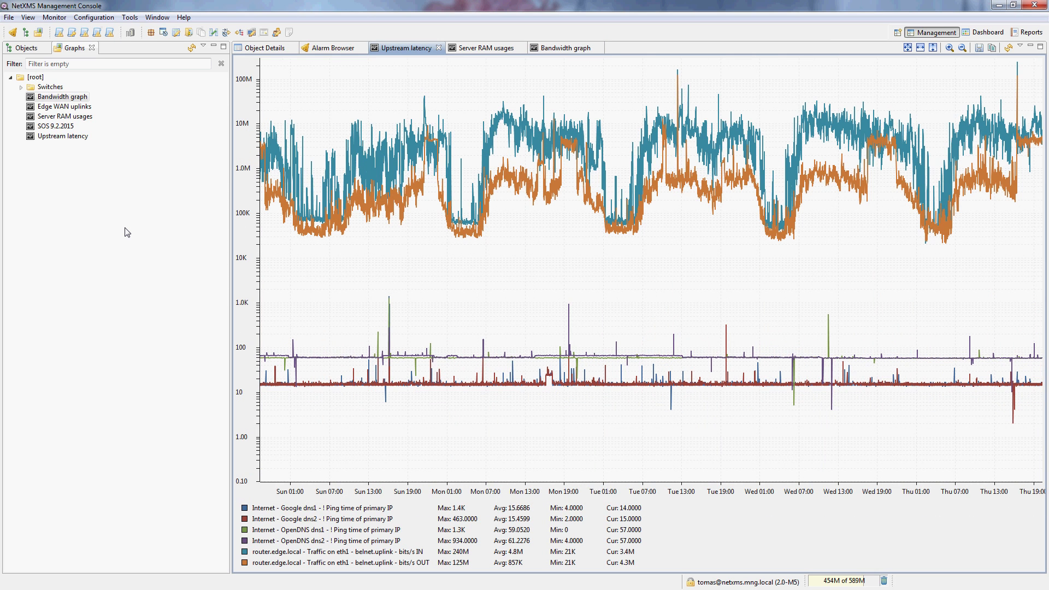
Chart Internet - Google dns1's Ping time of primary IP as a line chart from its Last Values
{"action": "left_click", "coordinate": [26, 47]}
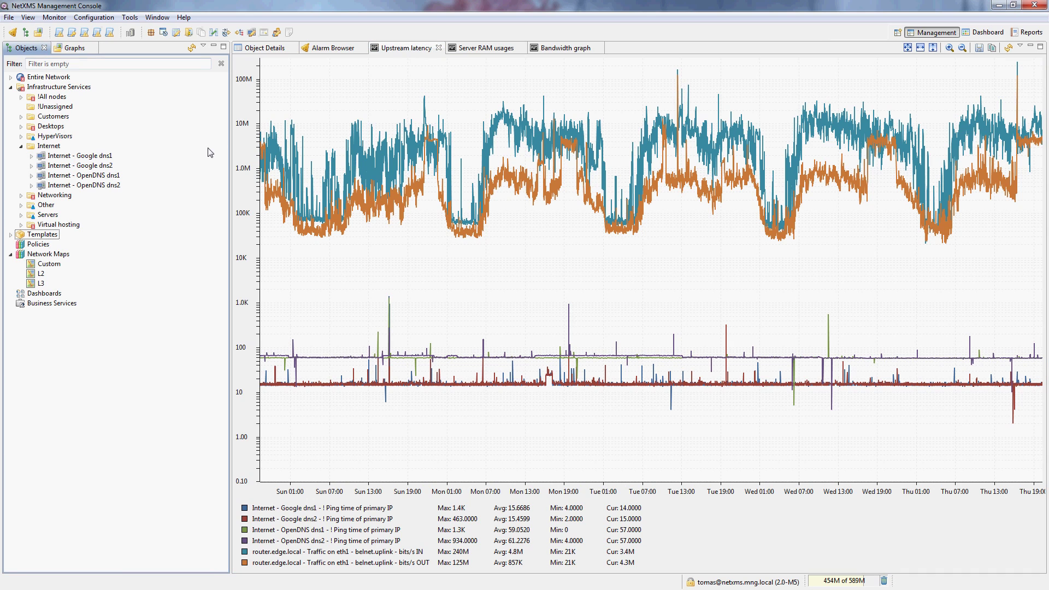
{"action": "left_click", "coordinate": [99, 156]}
{"action": "left_click", "coordinate": [258, 48]}
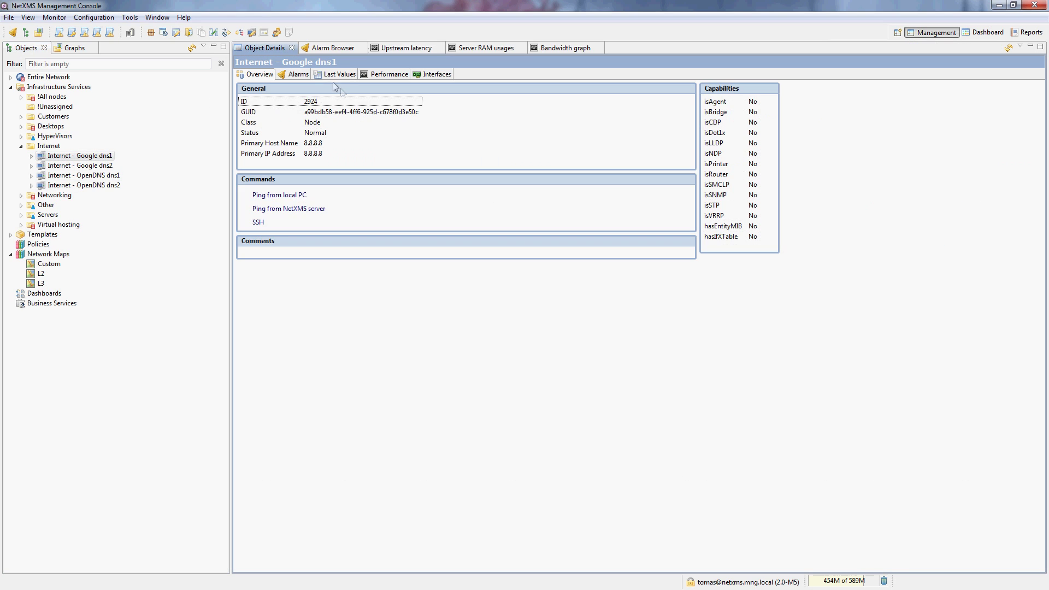
{"action": "left_click", "coordinate": [337, 75]}
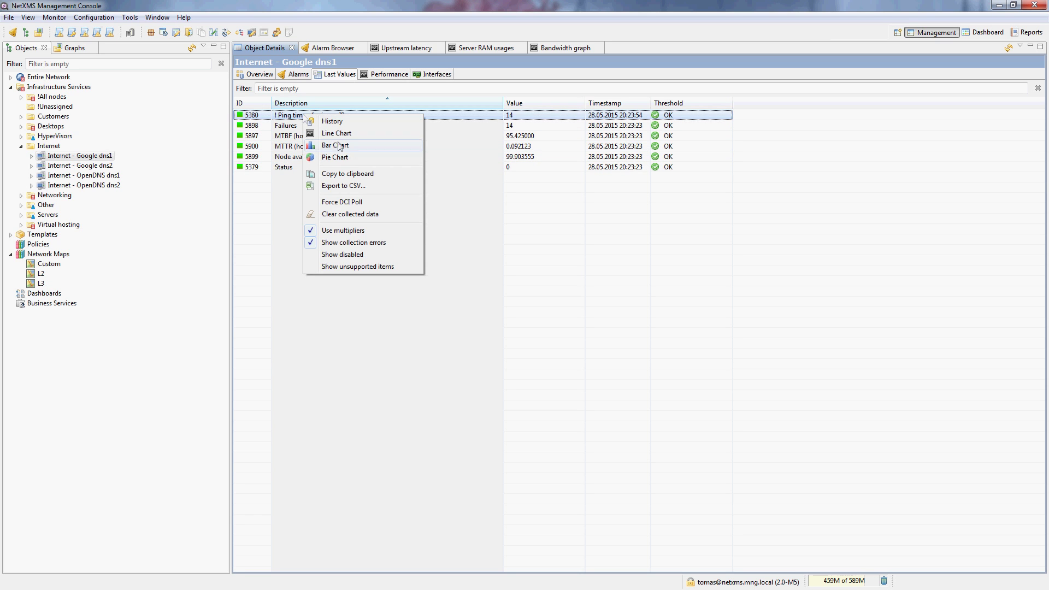
{"action": "right_click", "coordinate": [304, 116]}
{"action": "left_click", "coordinate": [339, 135]}
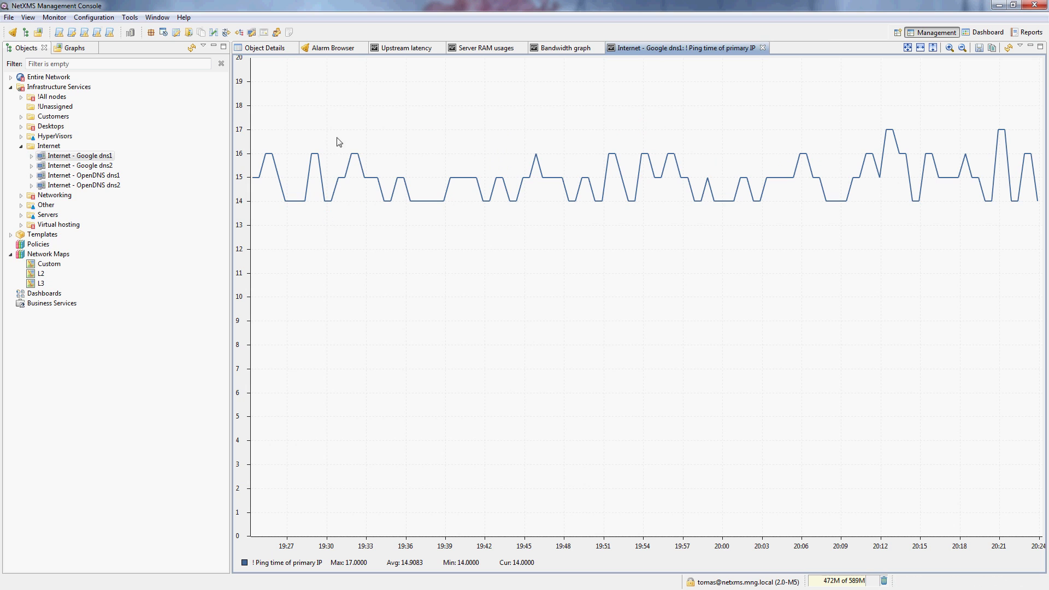
In the chart's Data Sources properties, add Internet - Google dns2's PingTime
{"action": "right_click", "coordinate": [337, 140]}
{"action": "left_click", "coordinate": [370, 311]}
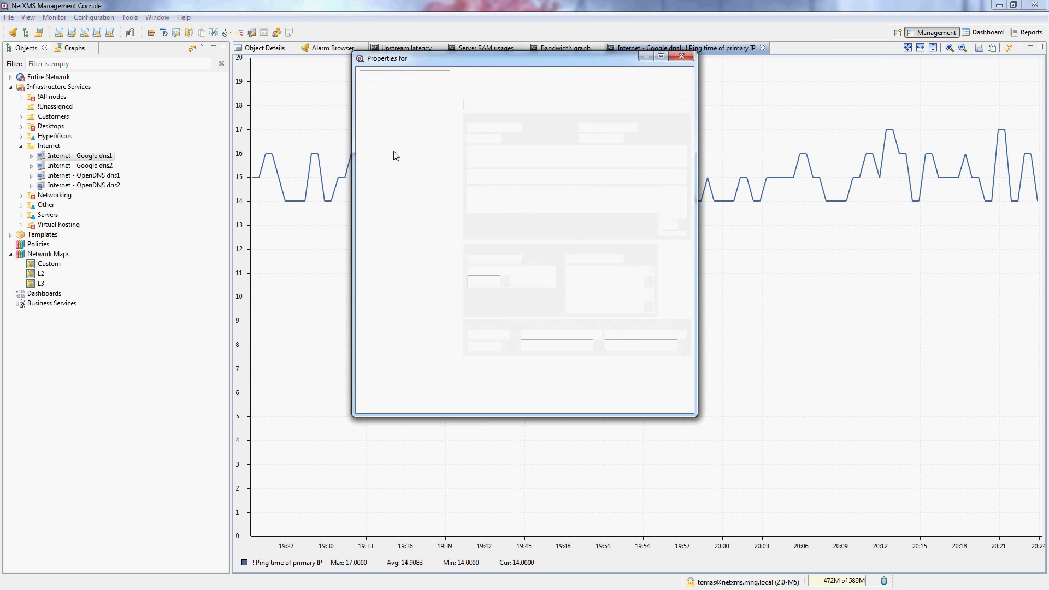
{"action": "left_click", "coordinate": [392, 99]}
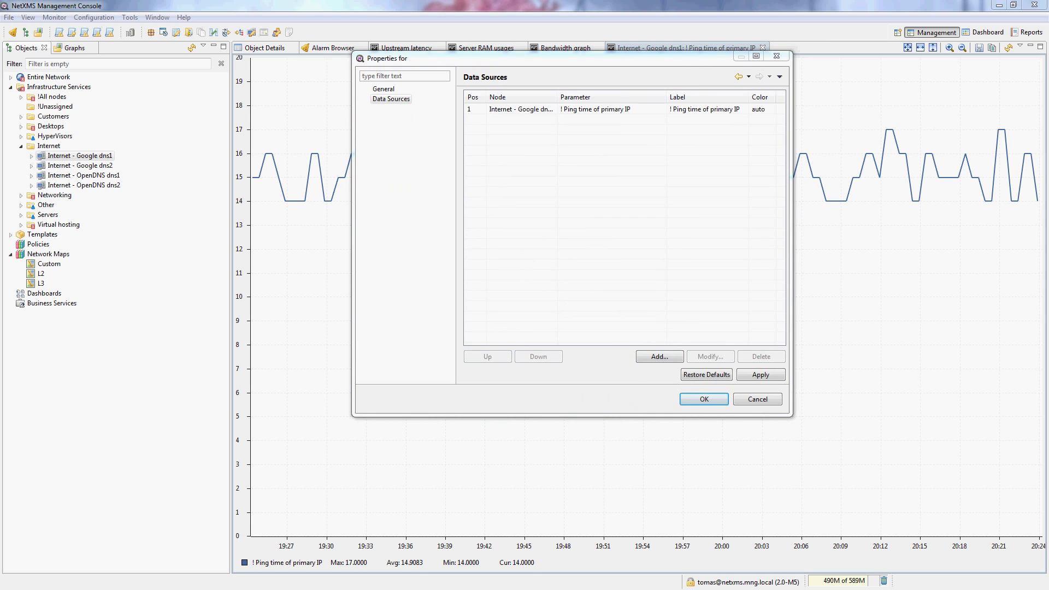
{"action": "left_click", "coordinate": [660, 356]}
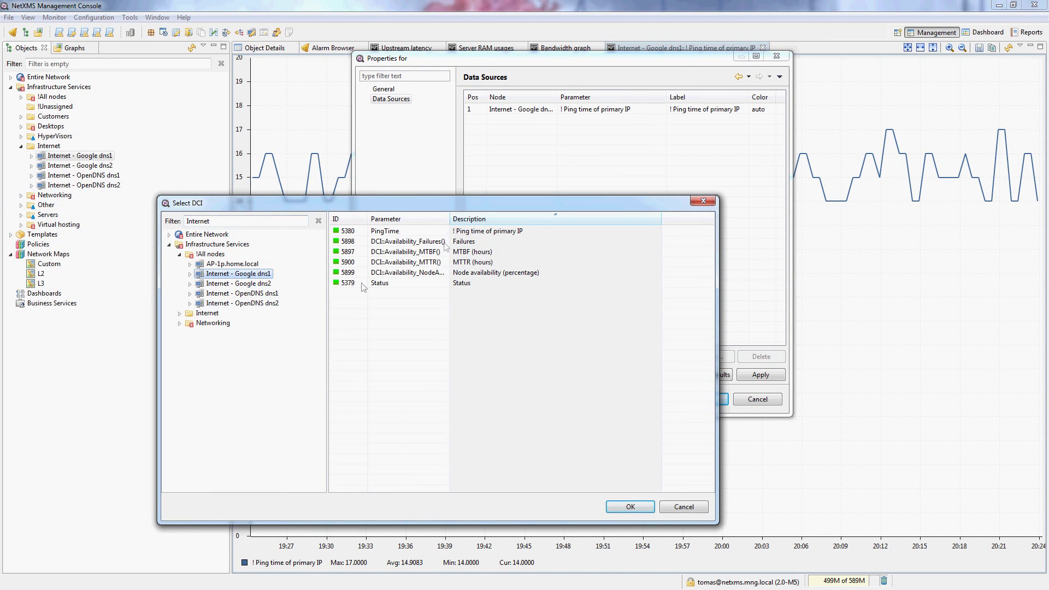
{"action": "left_click", "coordinate": [238, 283]}
{"action": "double_click", "coordinate": [385, 230]}
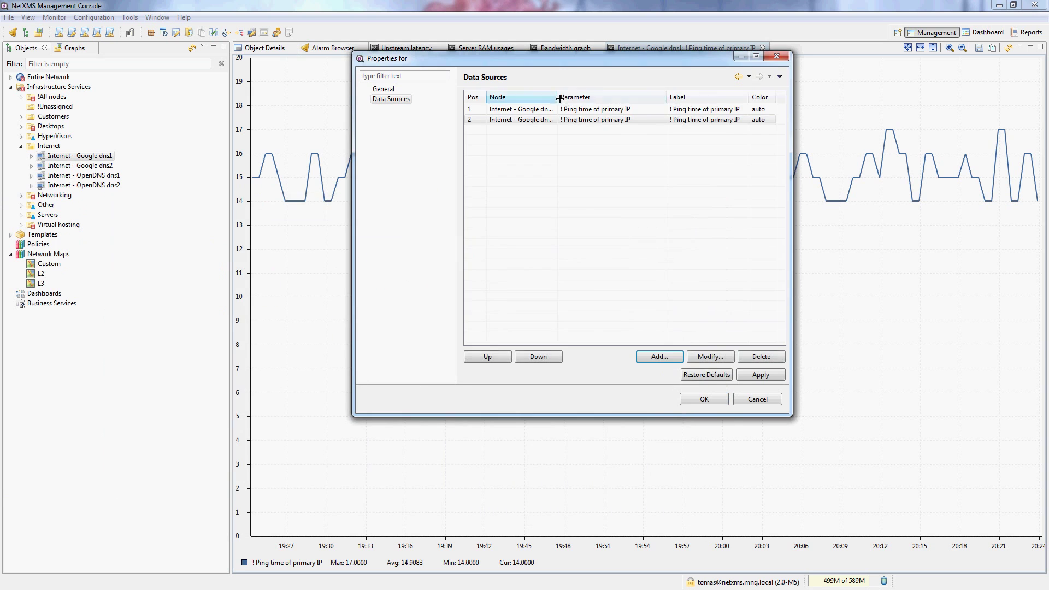
Add the PingTime of OpenDNS dns1 and OpenDNS dns2, then apply all four sources
{"action": "left_click", "coordinate": [660, 356]}
{"action": "left_click", "coordinate": [169, 313]}
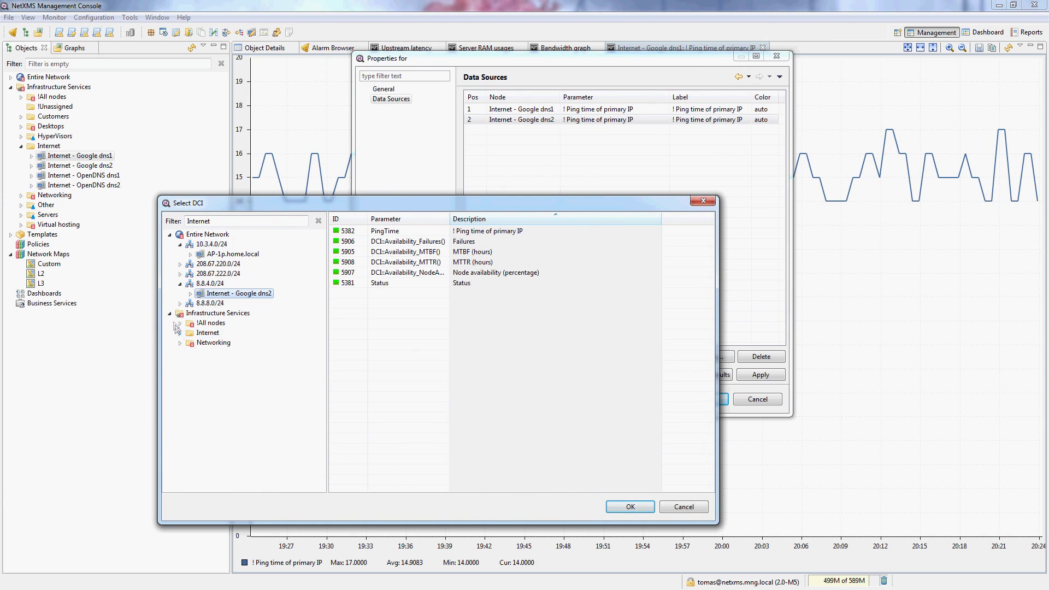
{"action": "left_click", "coordinate": [179, 322]}
{"action": "left_click", "coordinate": [238, 361]}
{"action": "double_click", "coordinate": [385, 231]}
{"action": "left_click", "coordinate": [660, 357]}
{"action": "left_click", "coordinate": [169, 313]}
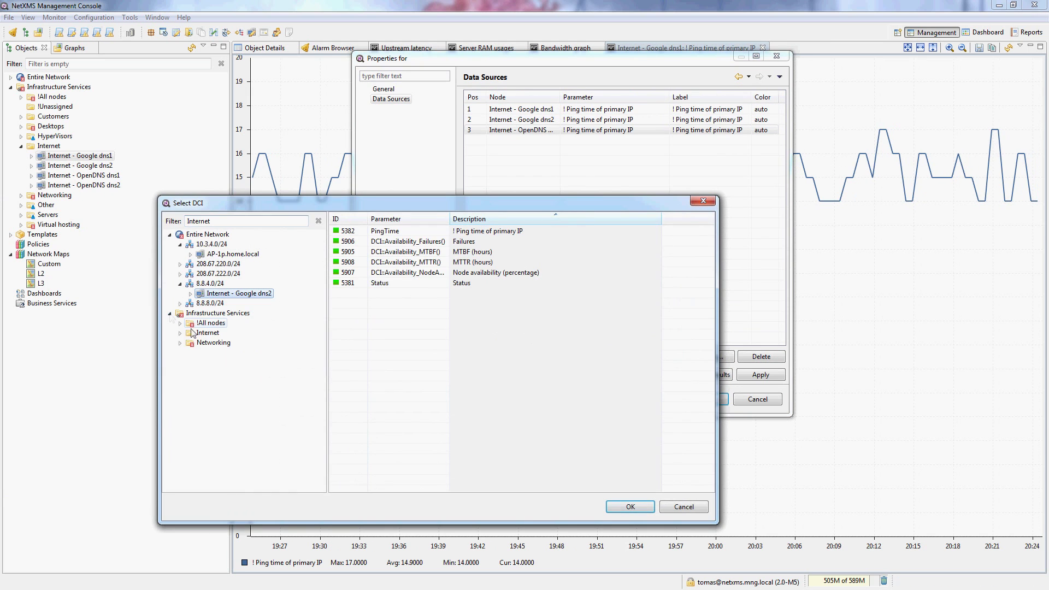
{"action": "left_click", "coordinate": [179, 323]}
{"action": "left_click", "coordinate": [242, 372]}
{"action": "double_click", "coordinate": [472, 230]}
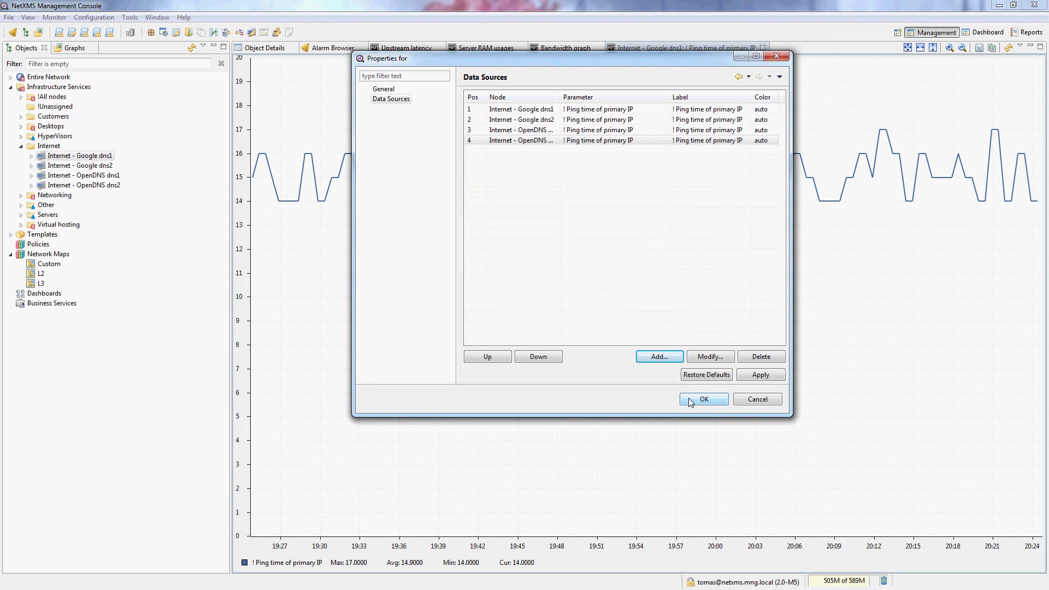
{"action": "left_click", "coordinate": [705, 399]}
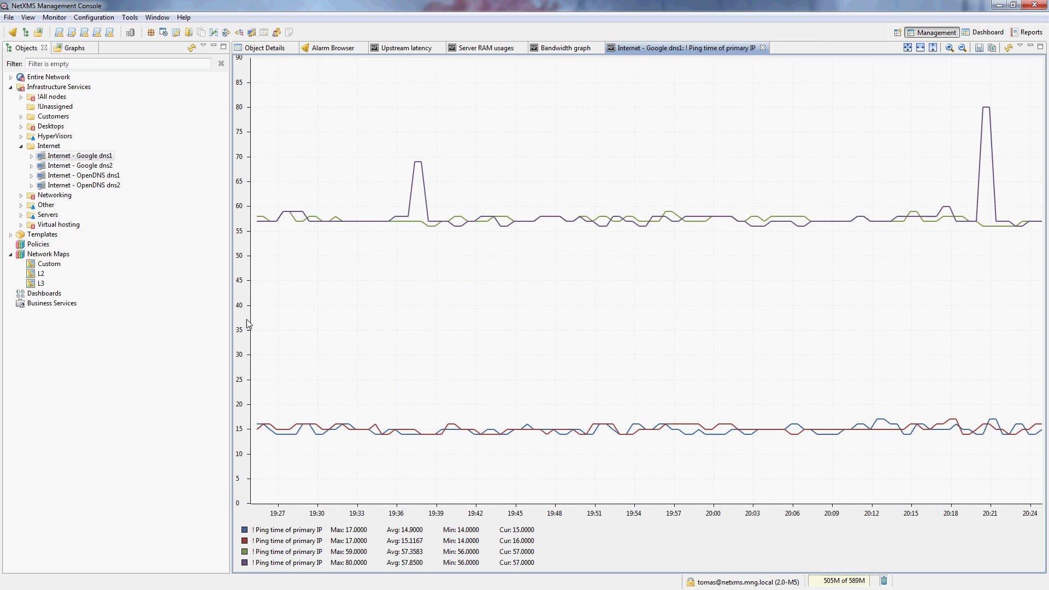
Add router.edge.local's eth1 belnet.uplink inbound and outbound bits/s as chart data sources
{"action": "right_click", "coordinate": [518, 184]}
{"action": "left_click", "coordinate": [551, 357]}
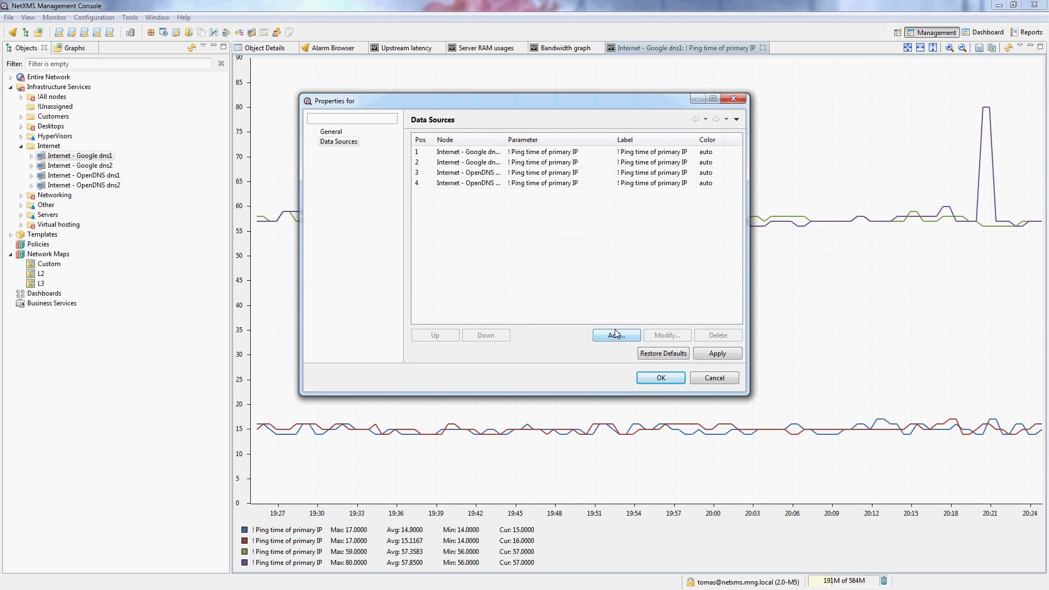
{"action": "left_click", "coordinate": [617, 335]}
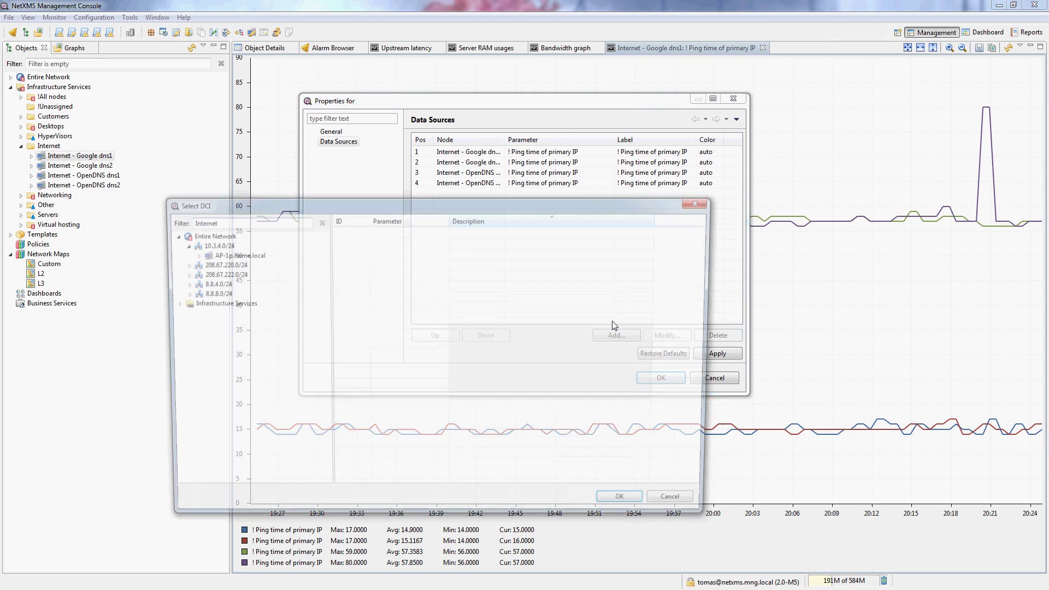
{"action": "double_click", "coordinate": [248, 220]}
{"action": "type", "text": "edge"}
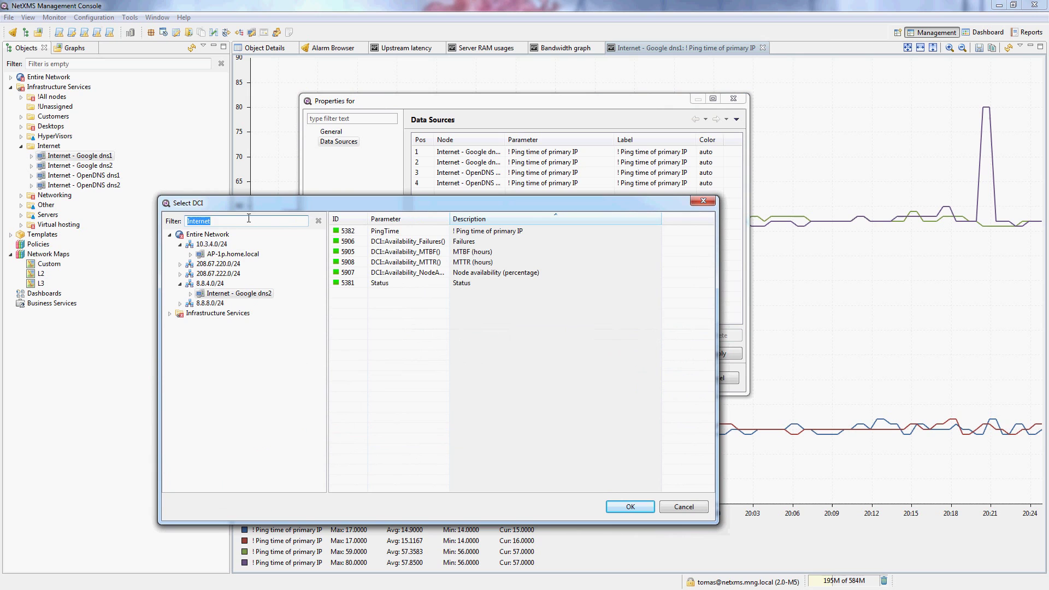
{"action": "left_click", "coordinate": [248, 323]}
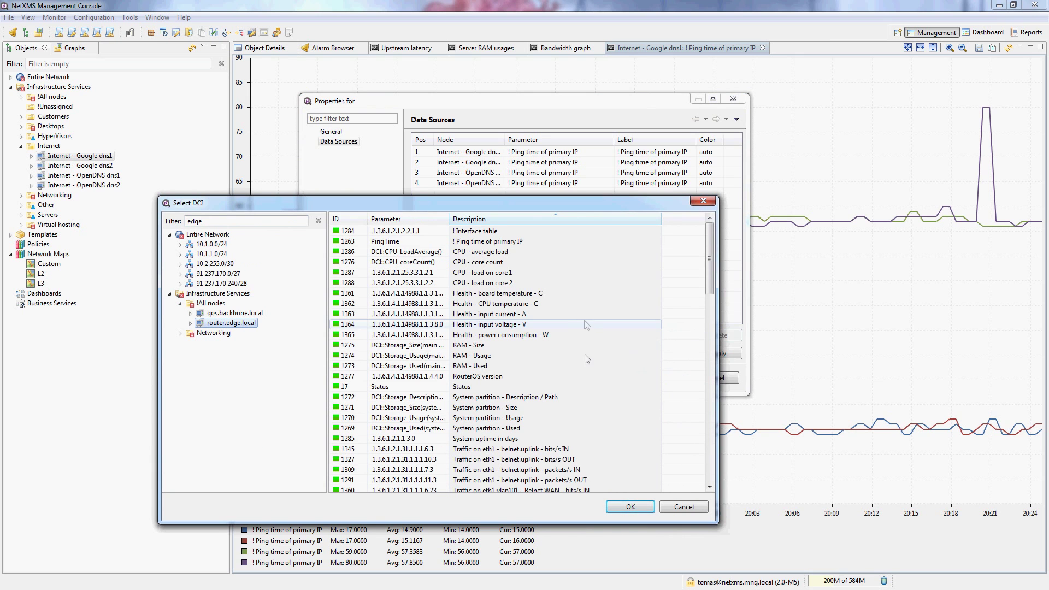
{"action": "scroll", "coordinate": [568, 323], "scroll_direction": "down", "scroll_amount": 6}
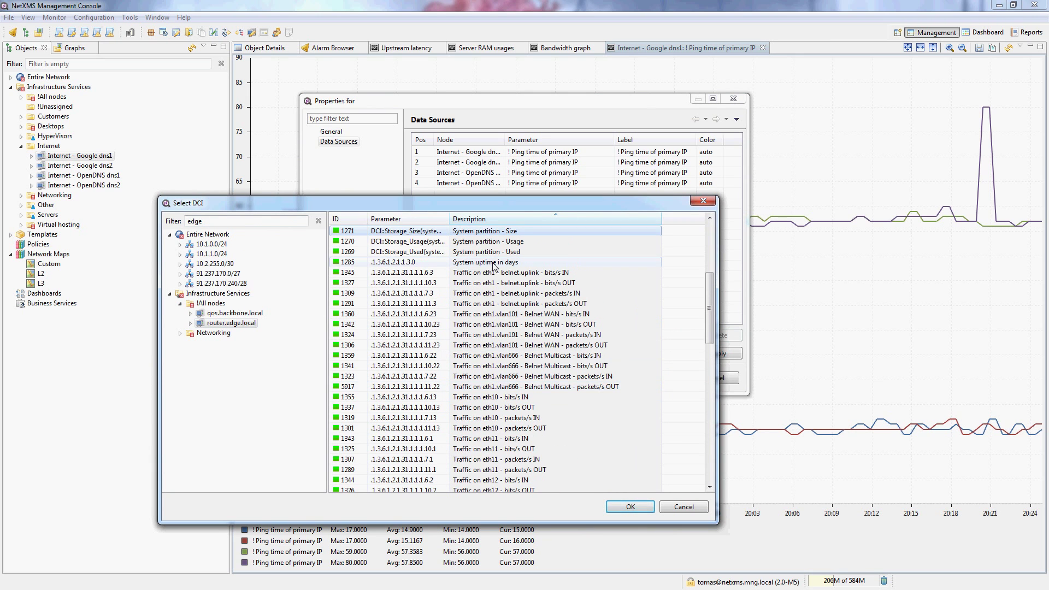
{"action": "left_click", "coordinate": [522, 273]}
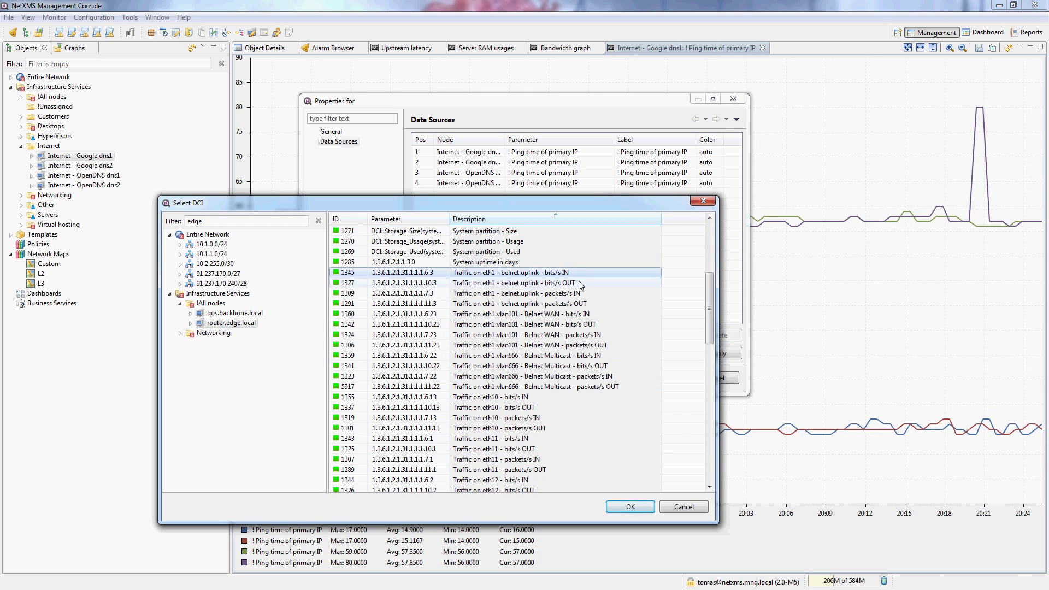
{"action": "left_click", "coordinate": [581, 283], "text": "ctrl"}
{"action": "left_click", "coordinate": [630, 506]}
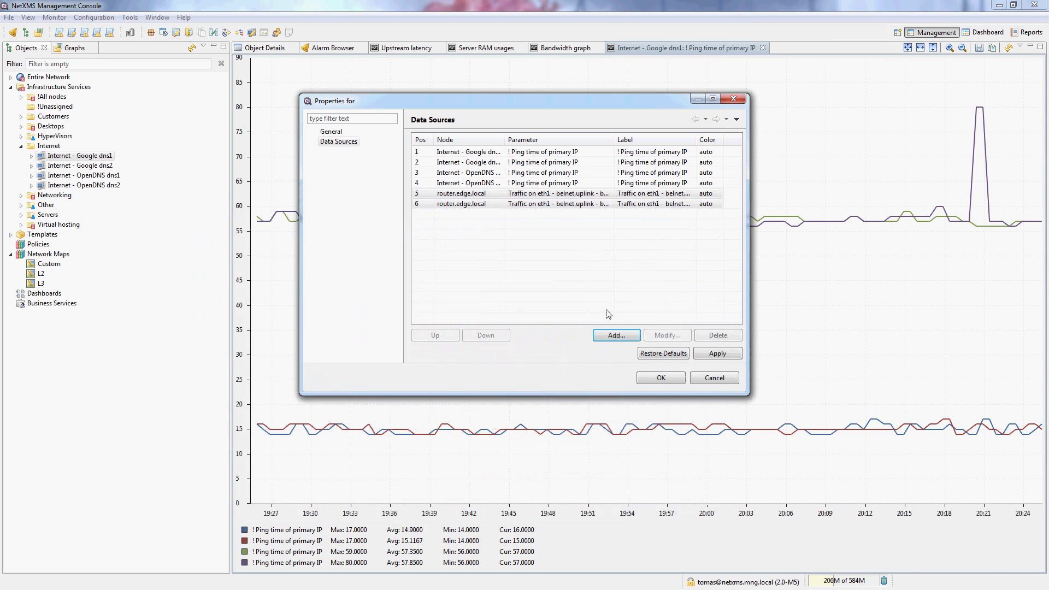
{"action": "left_click", "coordinate": [659, 377]}
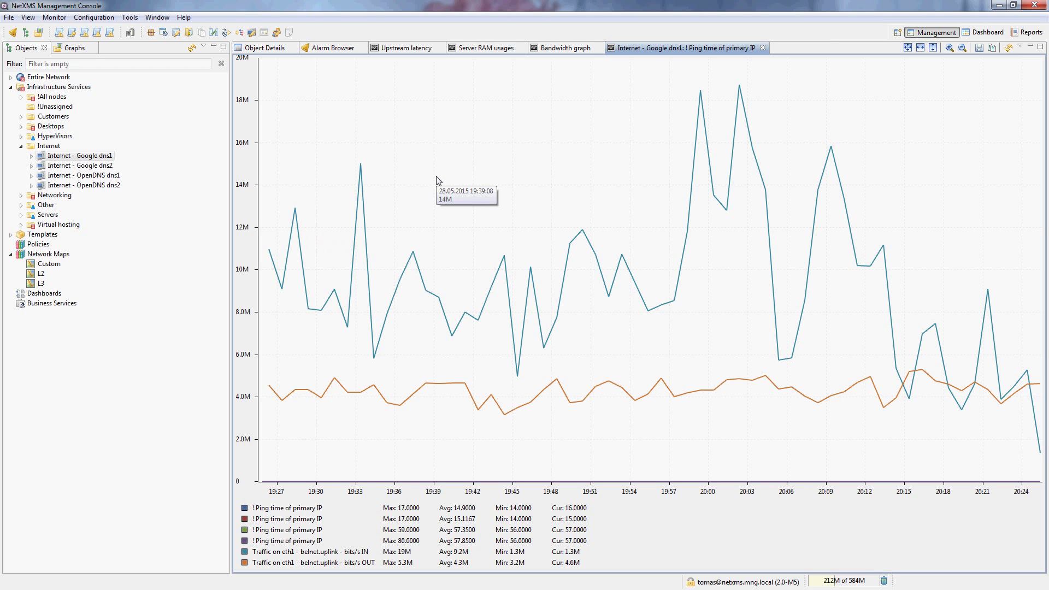
Switch the combined latency and bandwidth chart's vertical axis to a logarithmic scale
{"action": "right_click", "coordinate": [368, 160]}
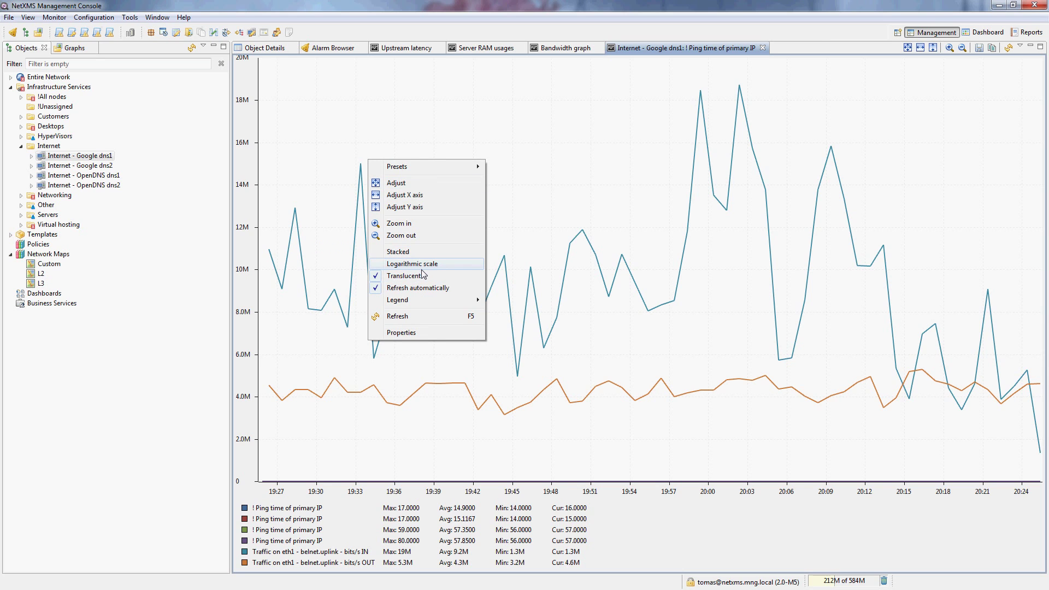
{"action": "left_click", "coordinate": [416, 264]}
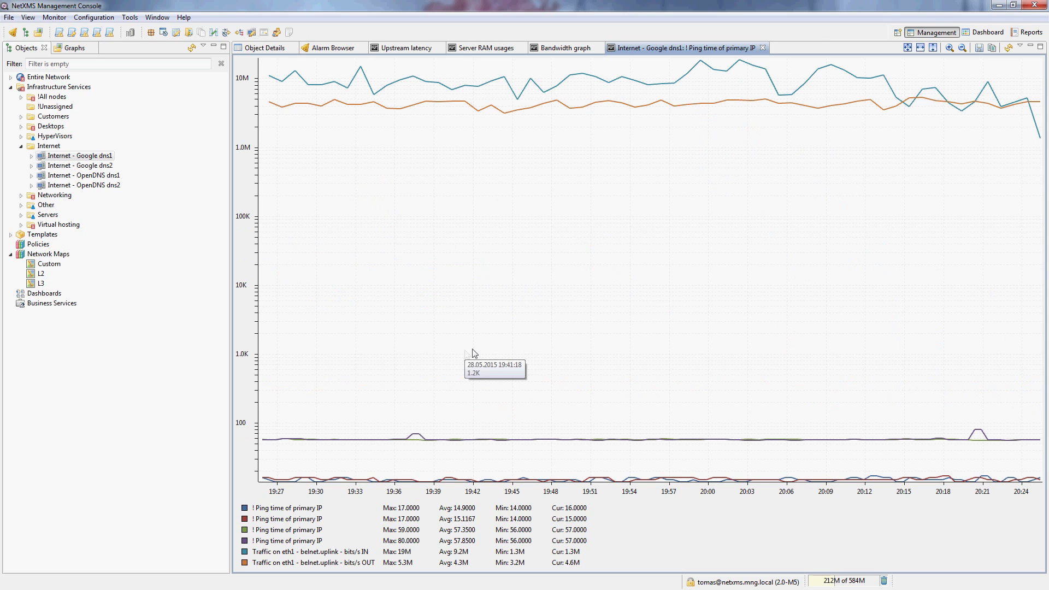
{"action": "right_click", "coordinate": [397, 165]}
{"action": "left_click", "coordinate": [613, 155]}
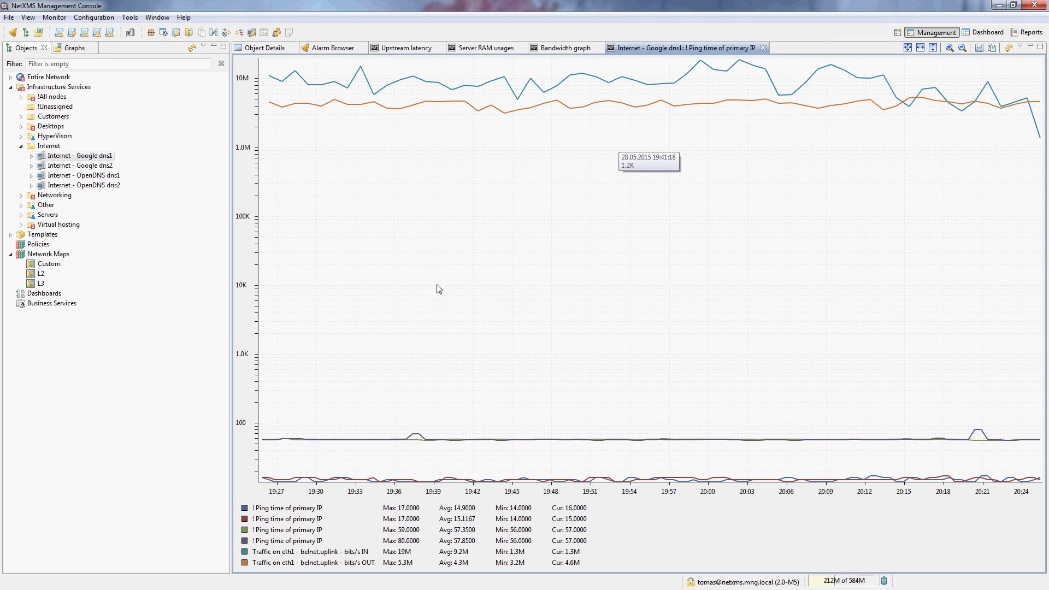
Set the log-scale chart to show the last 5 days and read its values
{"action": "right_click", "coordinate": [361, 233]}
{"action": "mouse_move", "coordinate": [386, 236]}
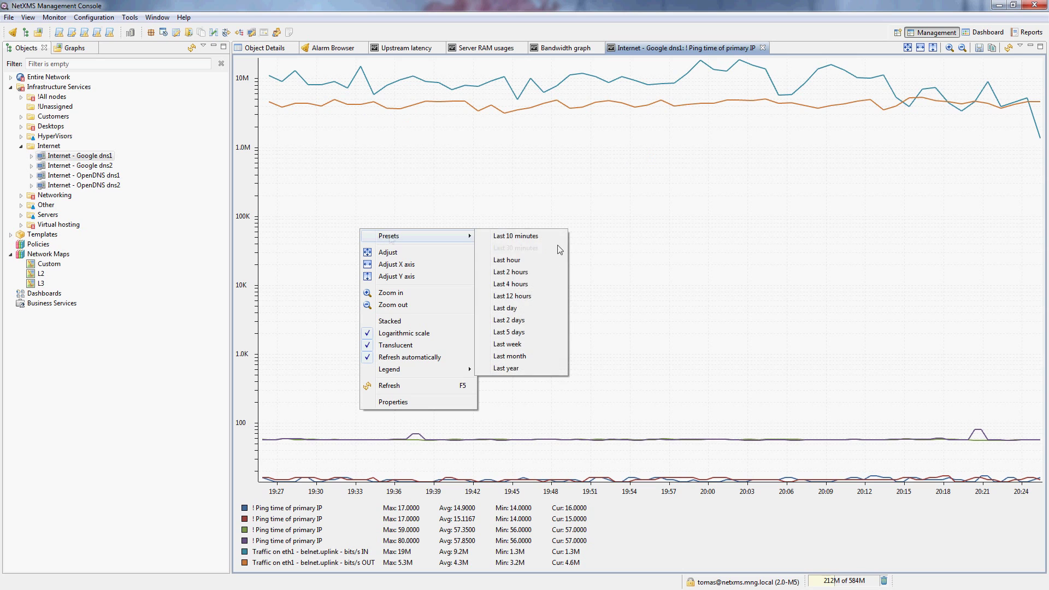
{"action": "left_click", "coordinate": [525, 332]}
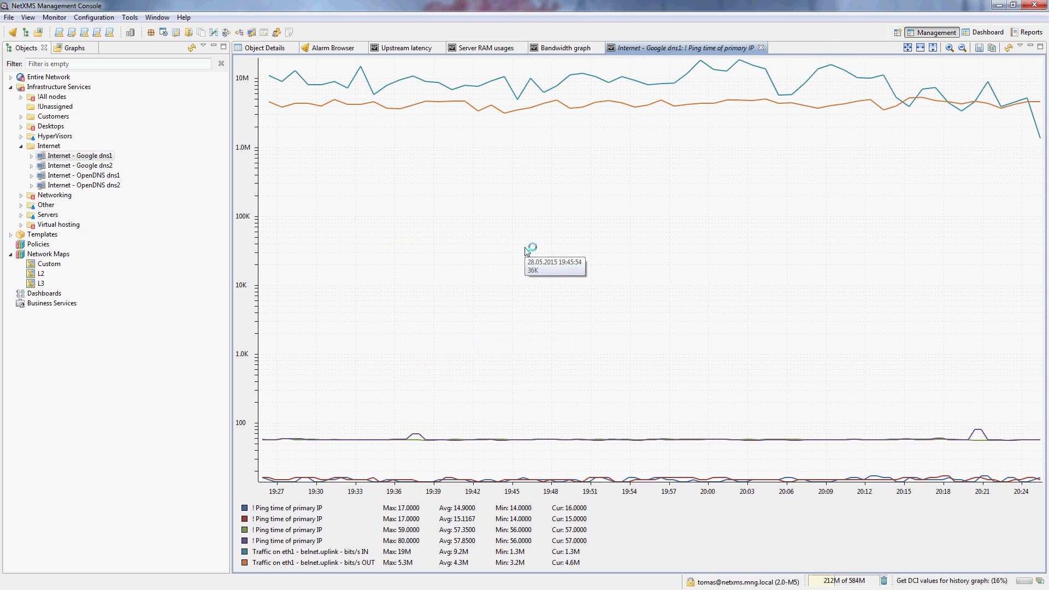
{"action": "mouse_move", "coordinate": [576, 372]}
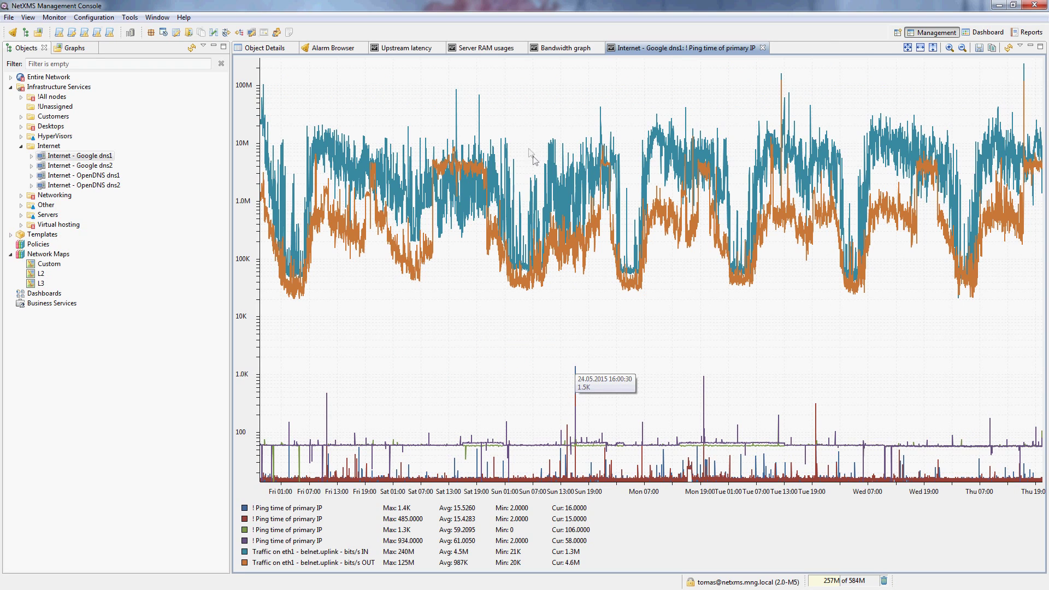
{"action": "mouse_move", "coordinate": [558, 185]}
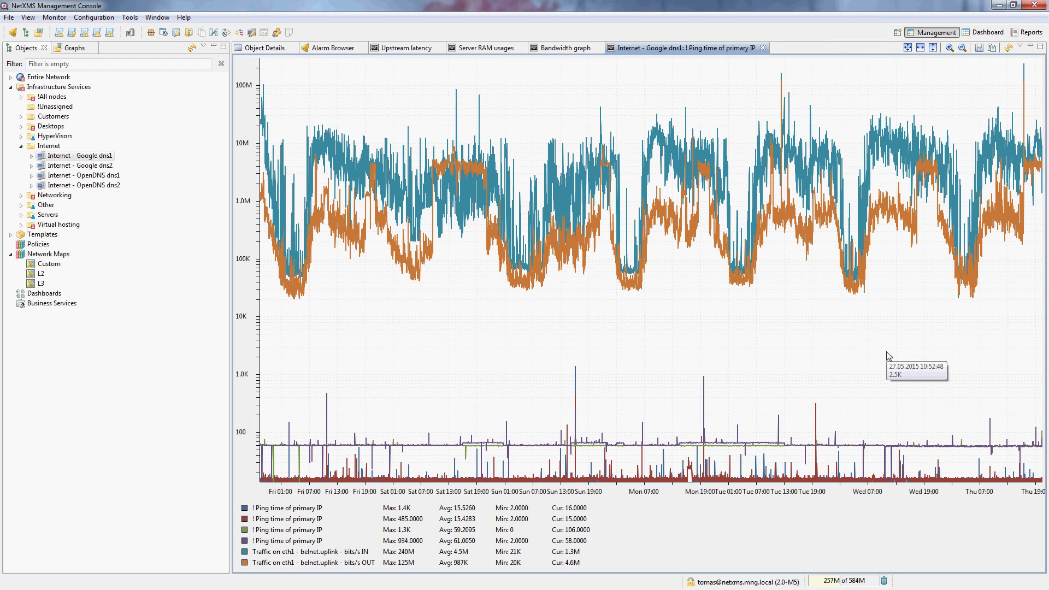
{"action": "mouse_move", "coordinate": [775, 403]}
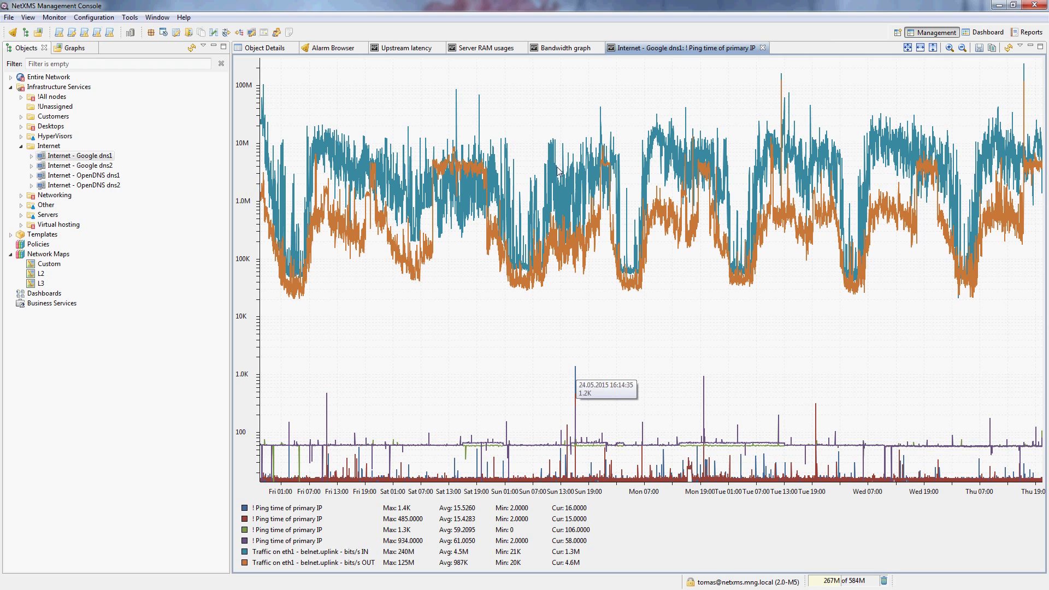
{"action": "mouse_move", "coordinate": [733, 324]}
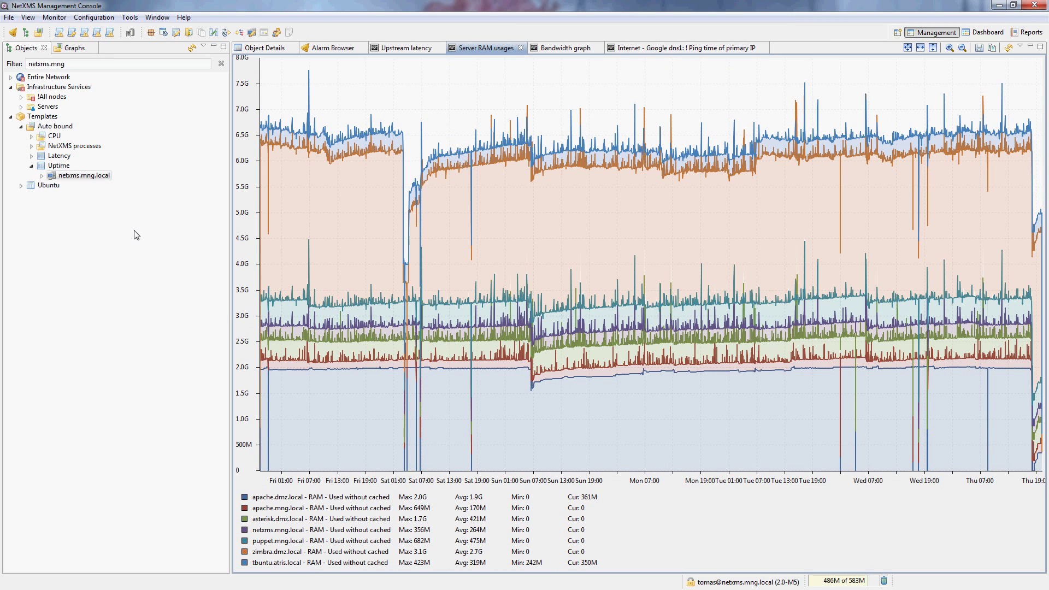
Open netxms.mng.local's Last Values and bring up the menu for RAM - Used without cached
{"action": "double_click", "coordinate": [85, 176]}
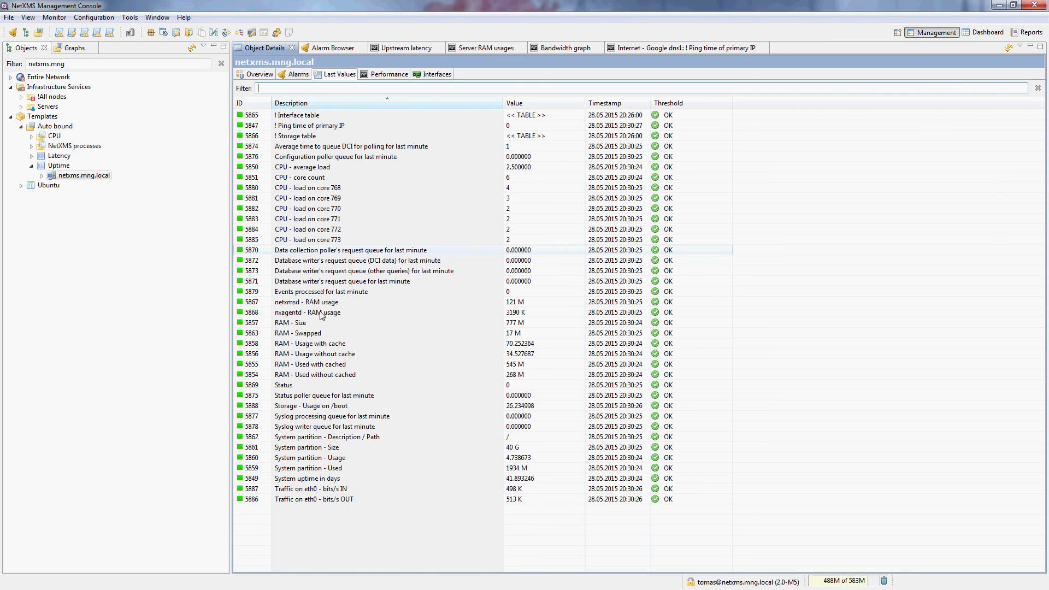
{"action": "left_click", "coordinate": [343, 367]}
{"action": "left_click", "coordinate": [348, 376]}
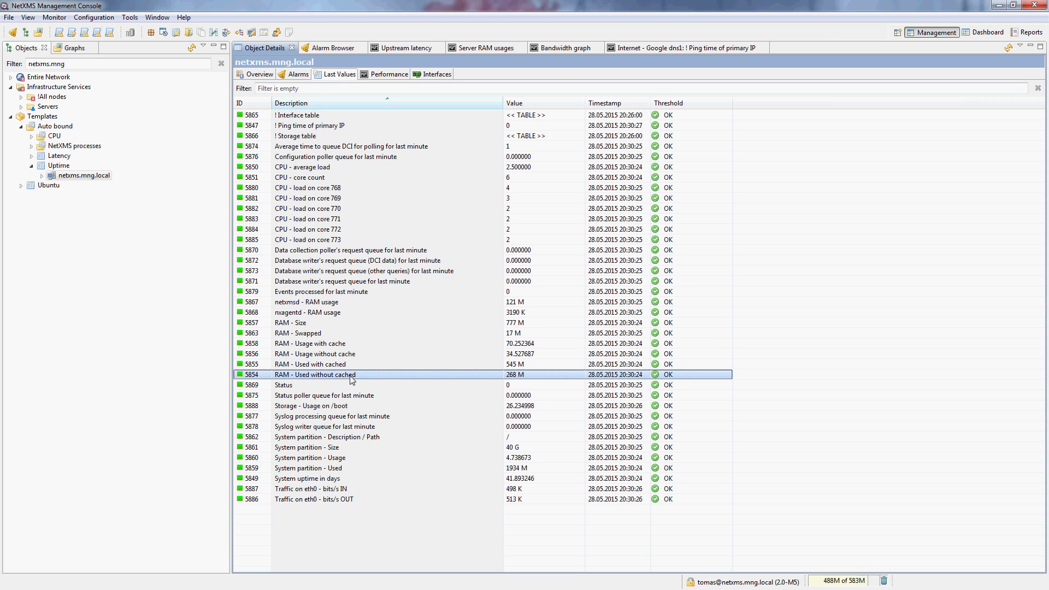
{"action": "right_click", "coordinate": [351, 379]}
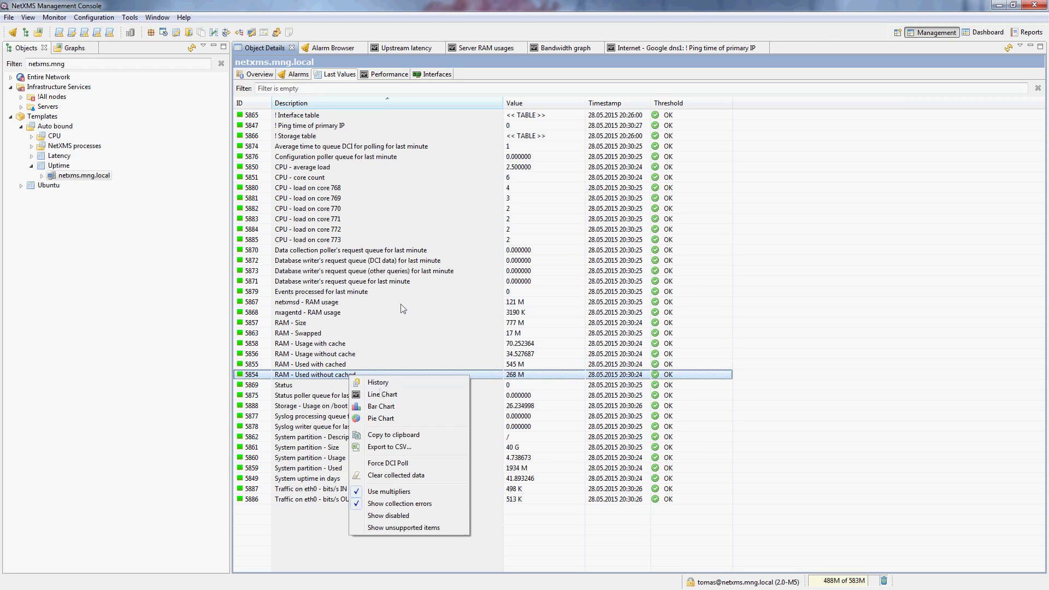
Line-chart RAM - Used without cached and add apache.dmz.local's same item as a data source
{"action": "left_click", "coordinate": [393, 396]}
{"action": "right_click", "coordinate": [435, 224]}
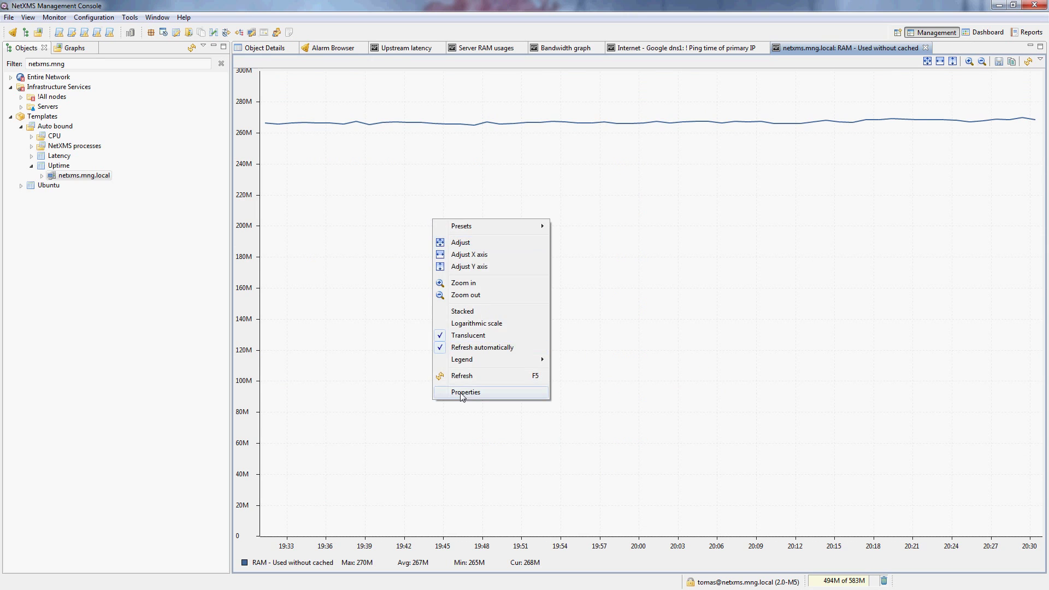
{"action": "left_click", "coordinate": [476, 393]}
{"action": "left_click", "coordinate": [335, 141]}
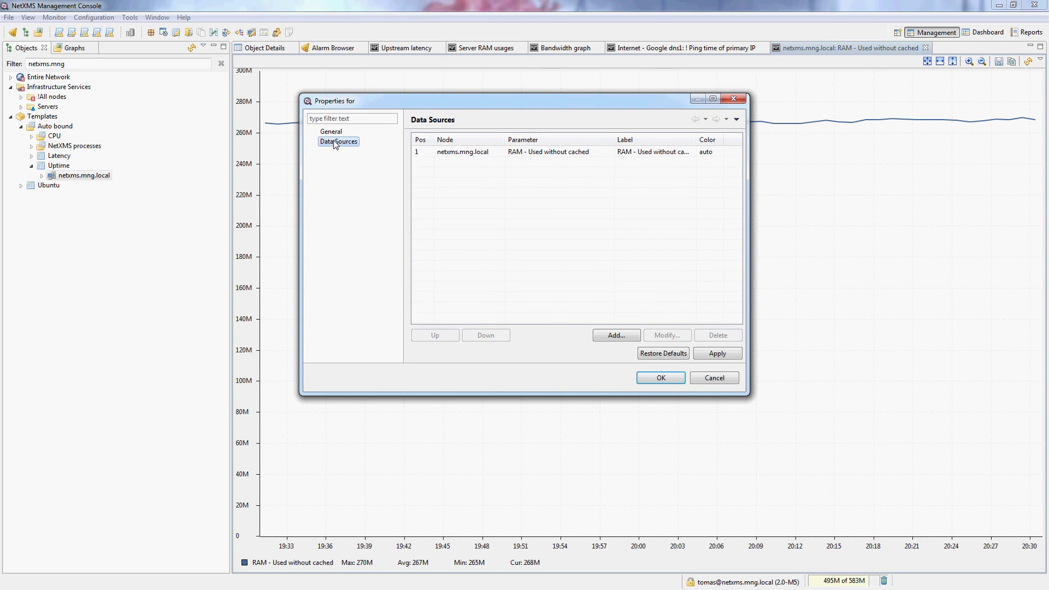
{"action": "left_click", "coordinate": [613, 338]}
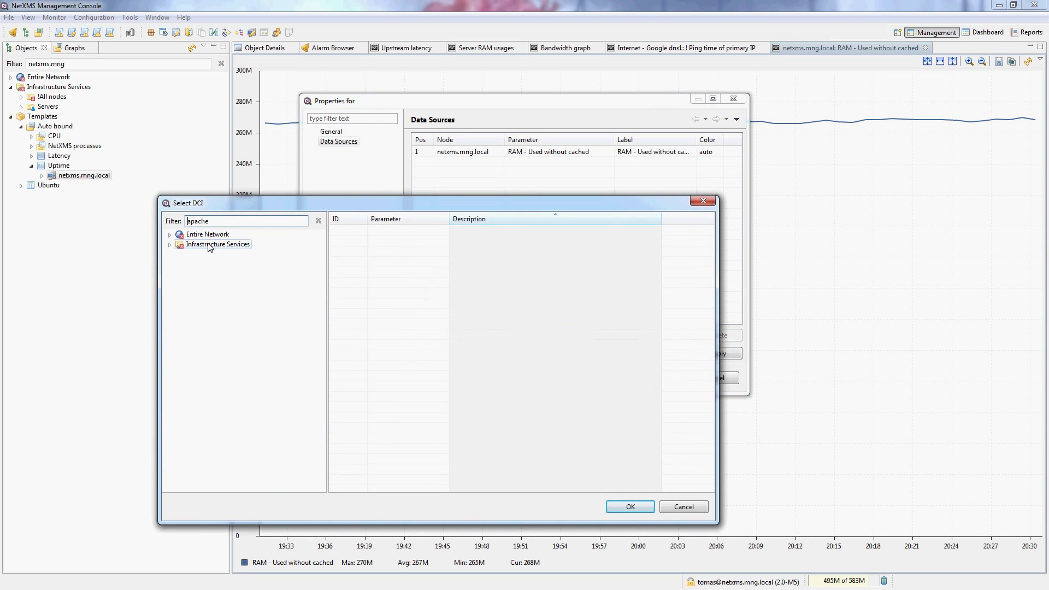
{"action": "double_click", "coordinate": [210, 245]}
{"action": "double_click", "coordinate": [211, 254]}
{"action": "left_click", "coordinate": [223, 265]}
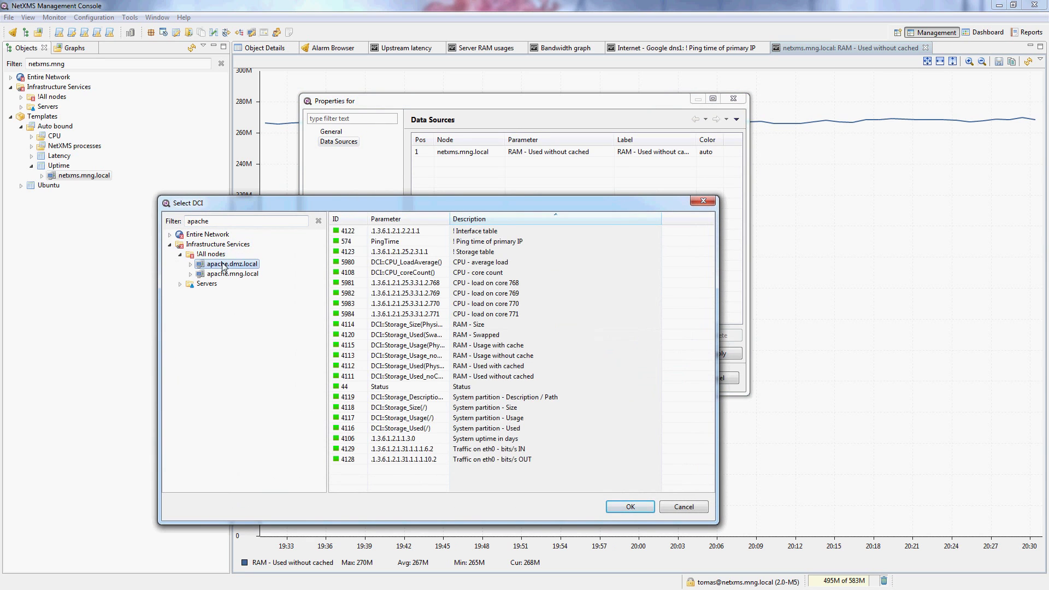
{"action": "double_click", "coordinate": [538, 376]}
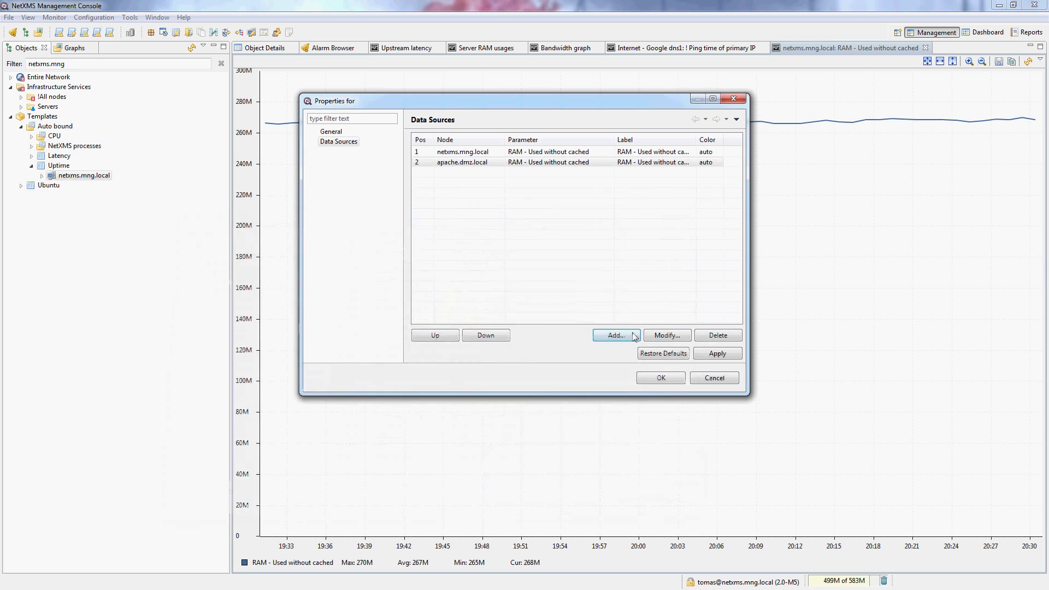
Add apache.mng.local's RAM - Used with cached as a third data source
{"action": "left_click", "coordinate": [635, 337]}
{"action": "double_click", "coordinate": [210, 245]}
{"action": "double_click", "coordinate": [211, 254]}
{"action": "left_click", "coordinate": [233, 273]}
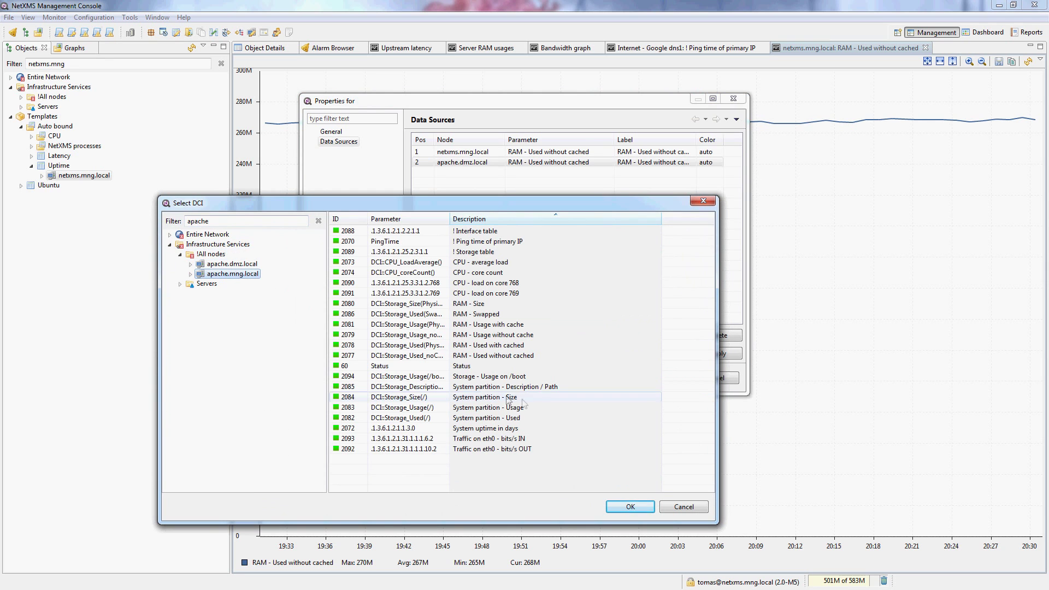
{"action": "double_click", "coordinate": [615, 345]}
Fix the third source to use RAM - Used without cached with a matching display name
{"action": "left_click", "coordinate": [665, 335]}
{"action": "left_click", "coordinate": [626, 180]}
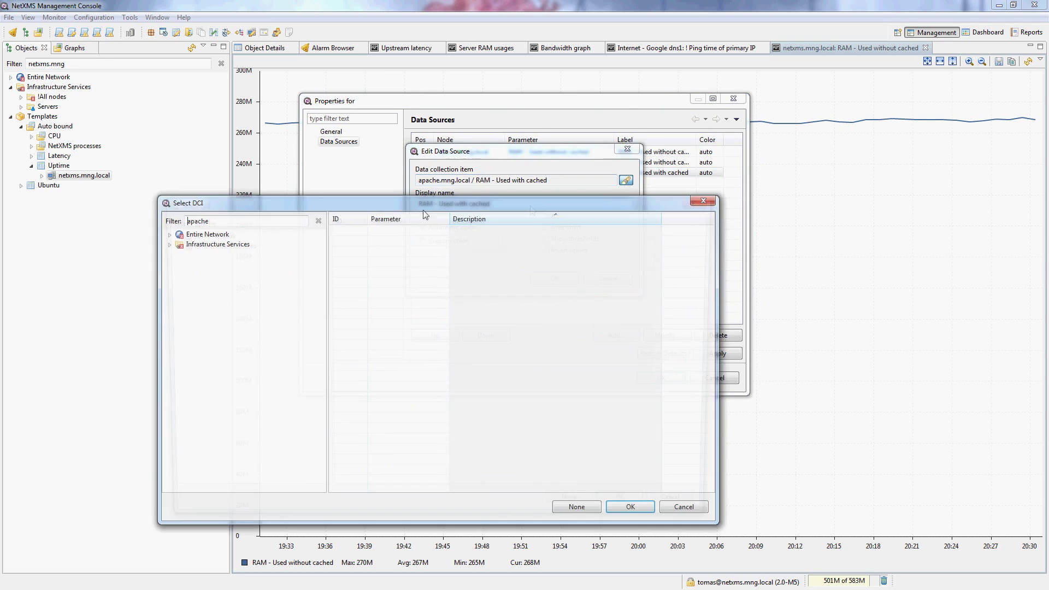
{"action": "double_click", "coordinate": [210, 245]}
{"action": "double_click", "coordinate": [211, 254]}
{"action": "left_click", "coordinate": [232, 264]}
{"action": "double_click", "coordinate": [538, 349]}
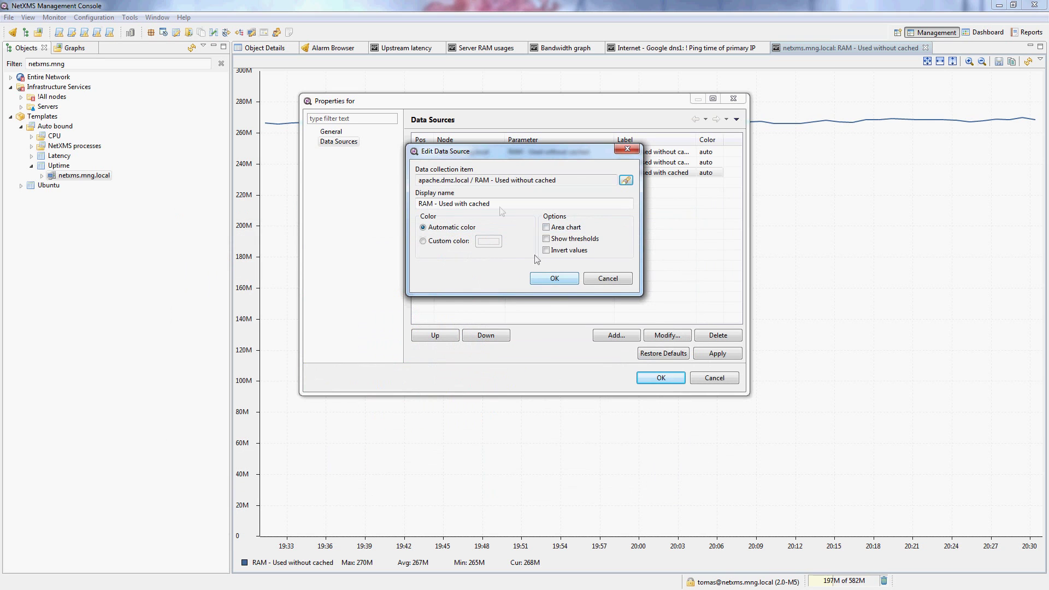
{"action": "left_click_drag", "start_coordinate": [556, 180], "coordinate": [438, 181]}
{"action": "key", "text": "ctrl+c"}
{"action": "left_click_drag", "start_coordinate": [546, 203], "coordinate": [438, 203]}
{"action": "key", "text": "ctrl+v"}
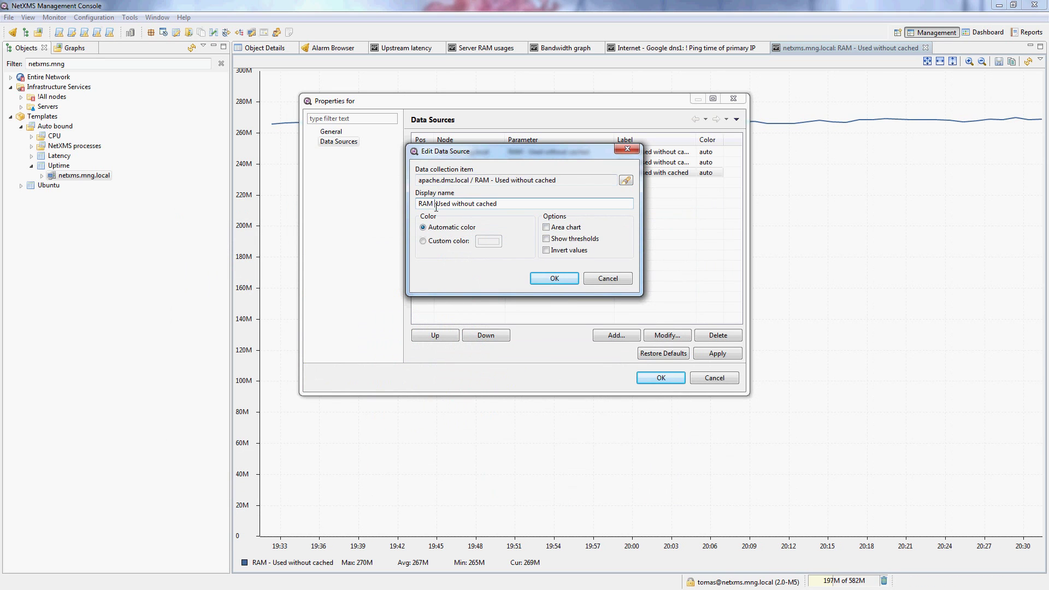
{"action": "left_click", "coordinate": [554, 279]}
Add asterisk.dmz.local's and git.mng.local's RAM - Used without cached, then apply all five sources
{"action": "left_click", "coordinate": [638, 335]}
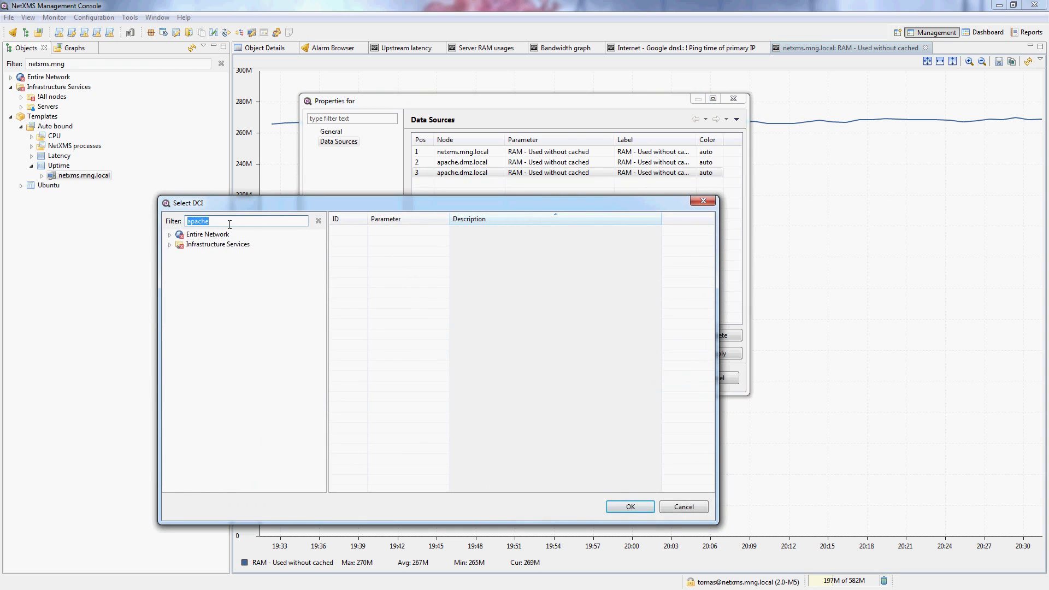
{"action": "type", "text": "asterisk"}
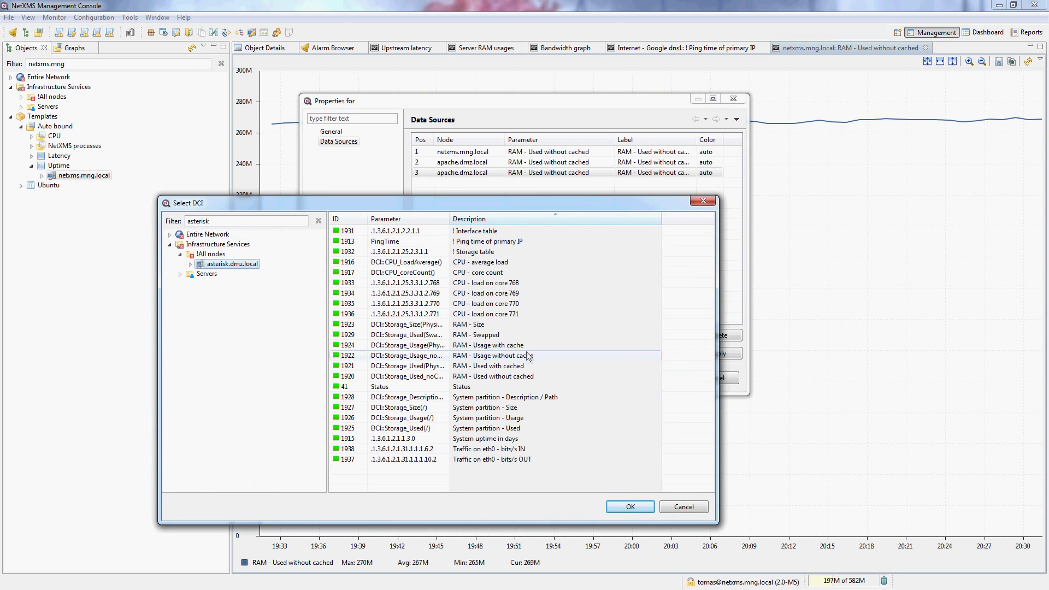
{"action": "double_click", "coordinate": [529, 376]}
{"action": "left_click", "coordinate": [637, 335]}
{"action": "type", "text": "igt"}
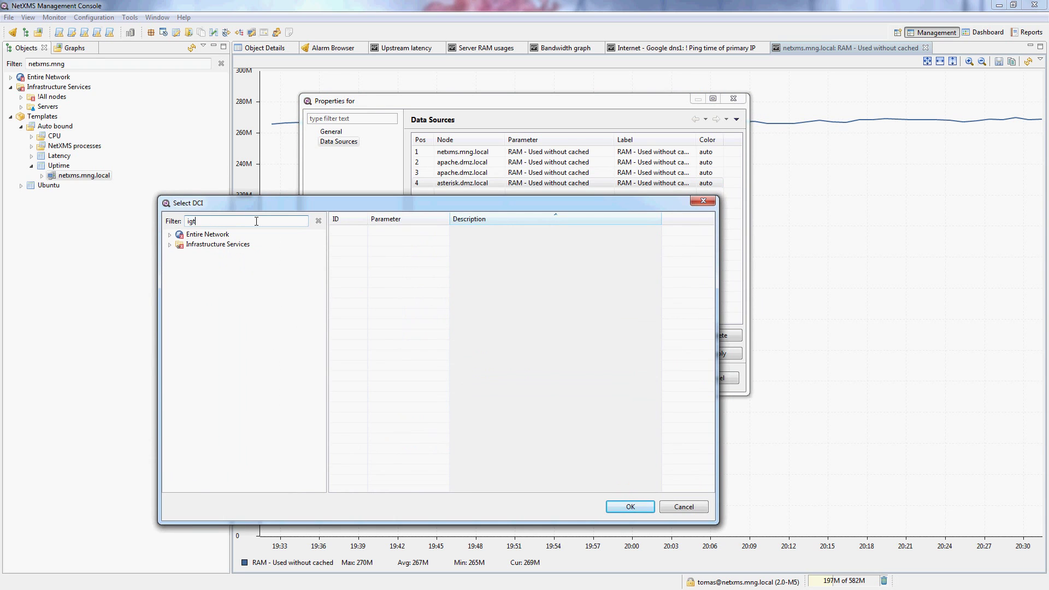
{"action": "key", "text": "BackSpace"}
{"action": "key", "text": "BackSpace"}
{"action": "key", "text": "BackSpace"}
{"action": "type", "text": "git"}
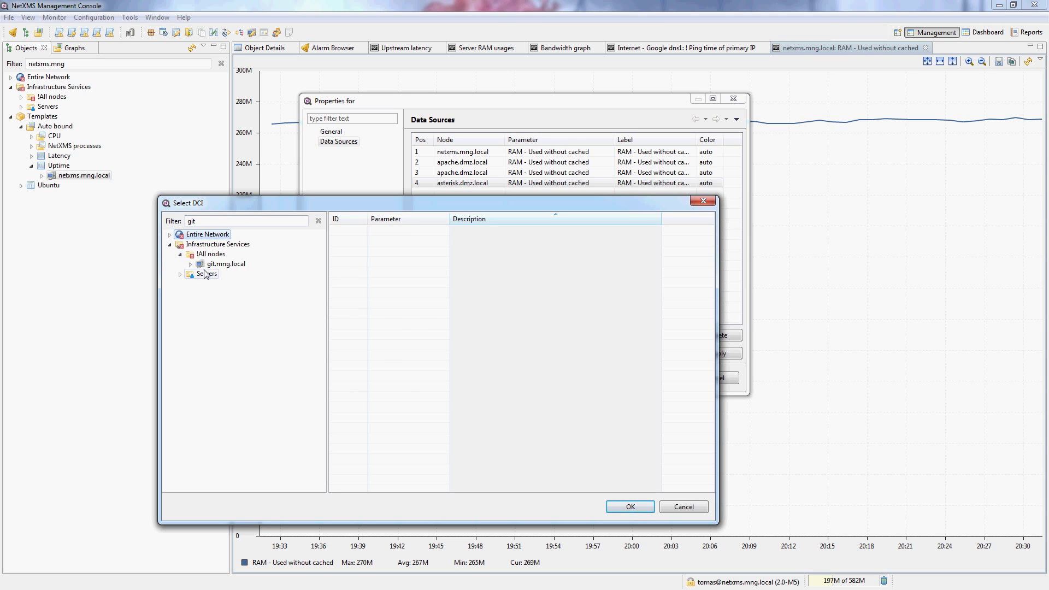
{"action": "left_click", "coordinate": [521, 357]}
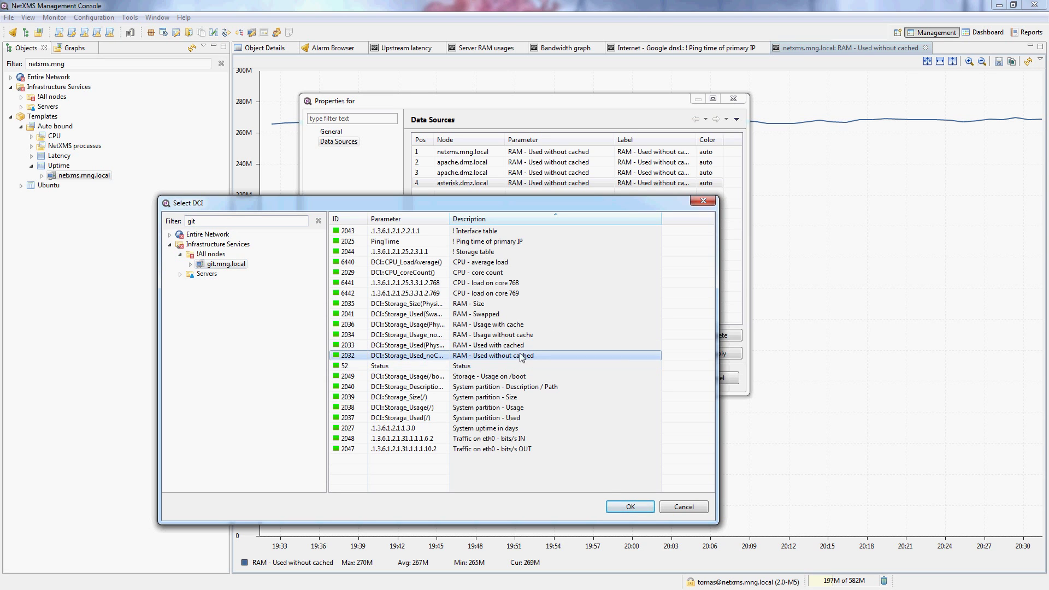
{"action": "left_click", "coordinate": [619, 506]}
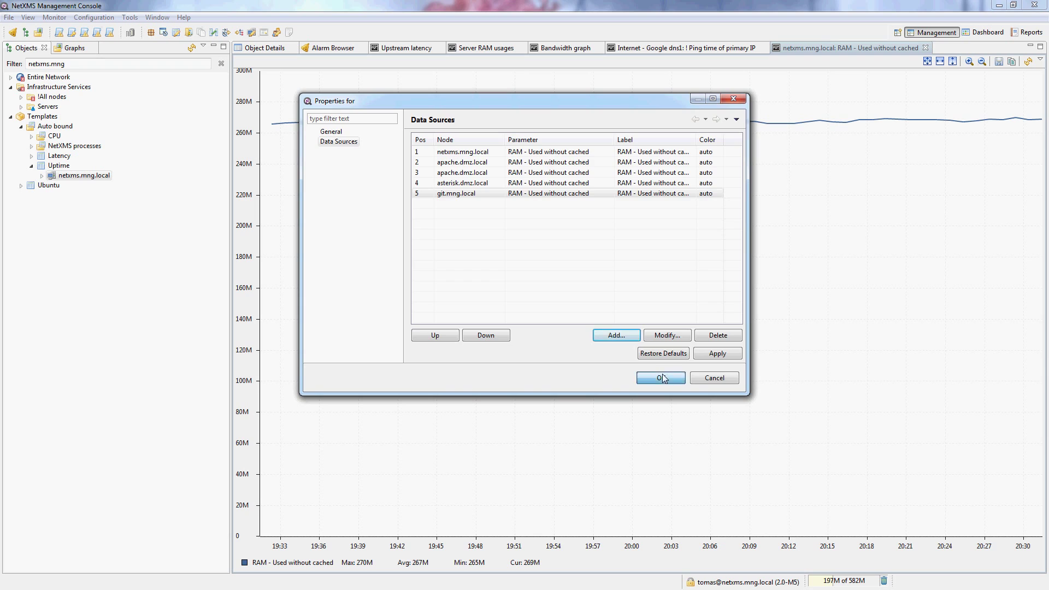
{"action": "left_click", "coordinate": [661, 378]}
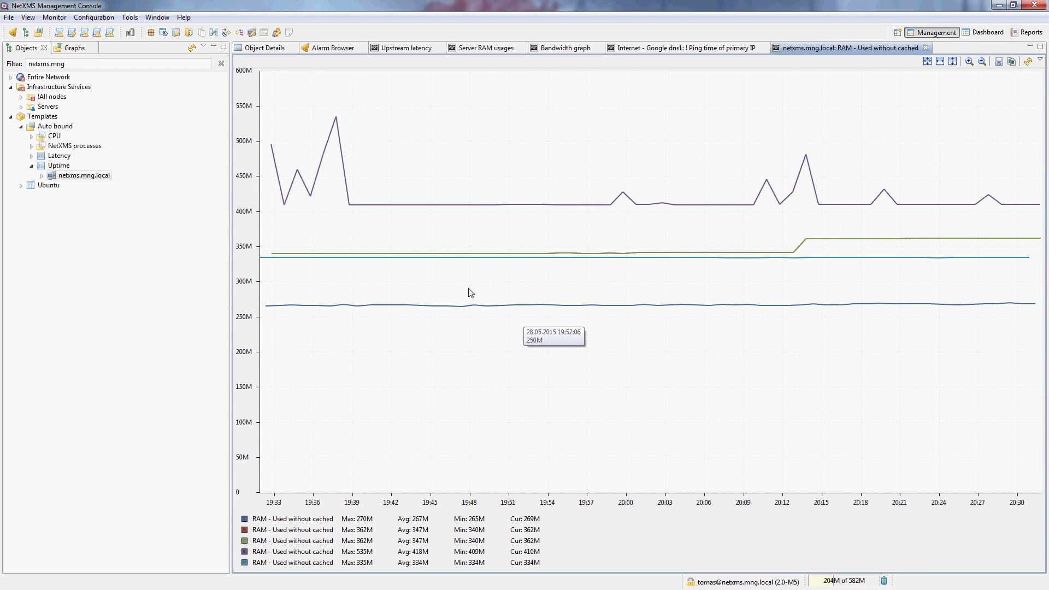
Stack the five RAM lines and turn off automatic refreshing
{"action": "right_click", "coordinate": [421, 231]}
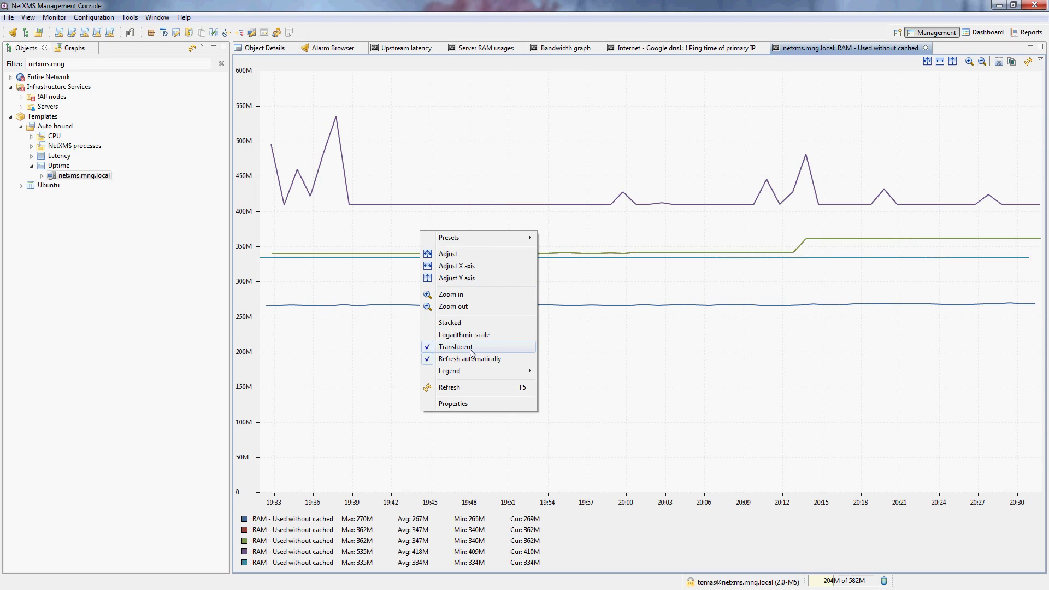
{"action": "left_click", "coordinate": [463, 324]}
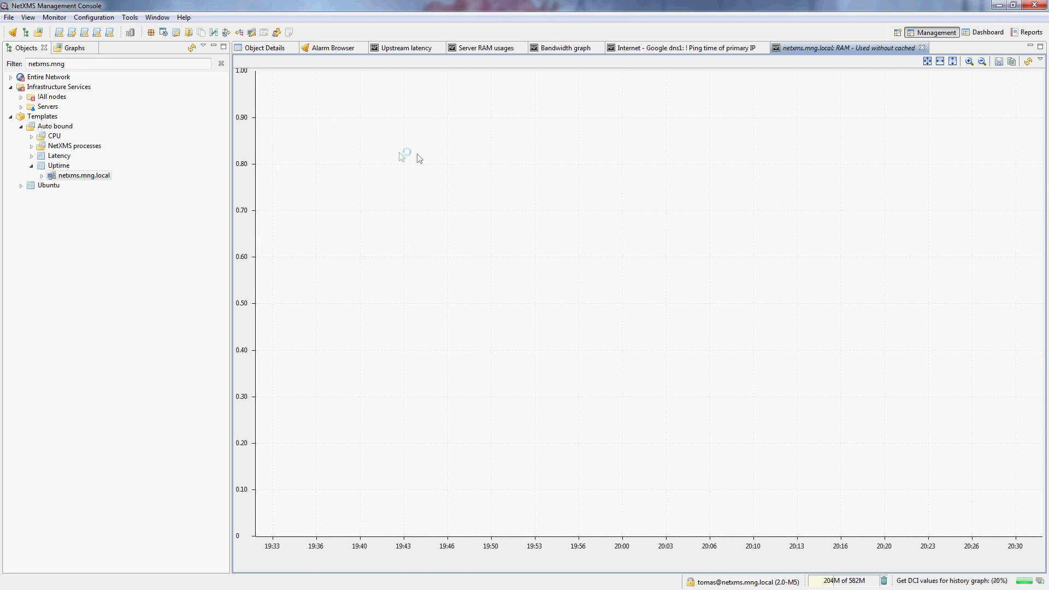
{"action": "right_click", "coordinate": [416, 155]}
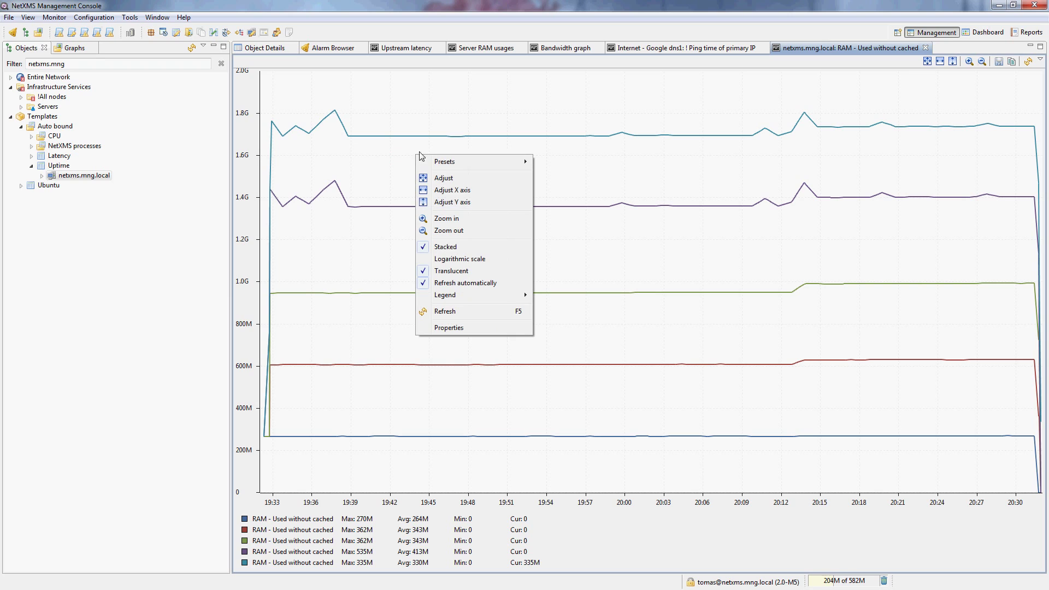
{"action": "left_click", "coordinate": [451, 284]}
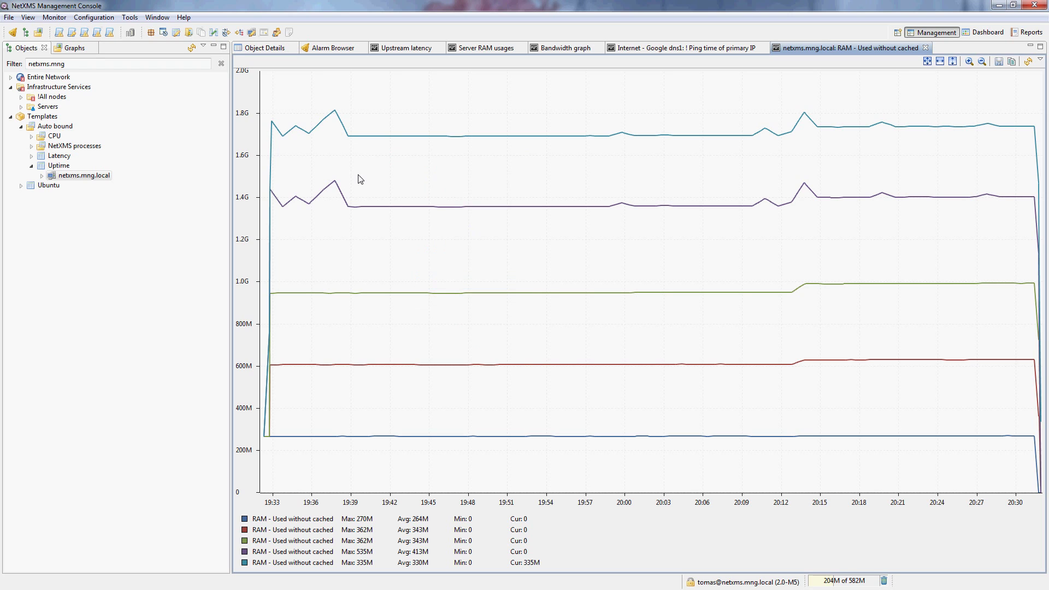
Set the chart's time range to the last 12 hours
{"action": "right_click", "coordinate": [359, 176]}
{"action": "mouse_move", "coordinate": [443, 183]}
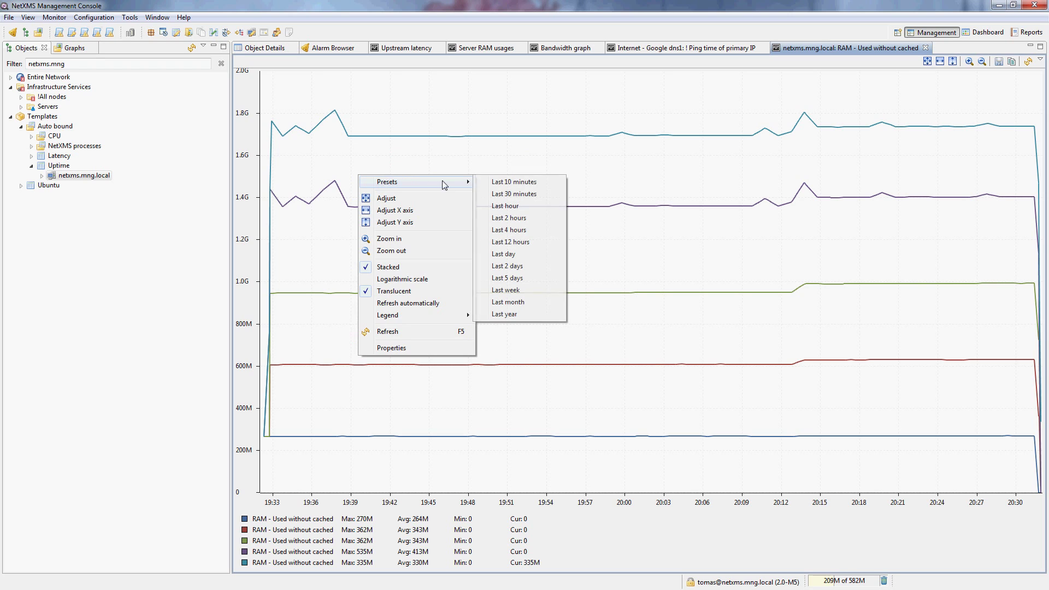
{"action": "left_click", "coordinate": [528, 243]}
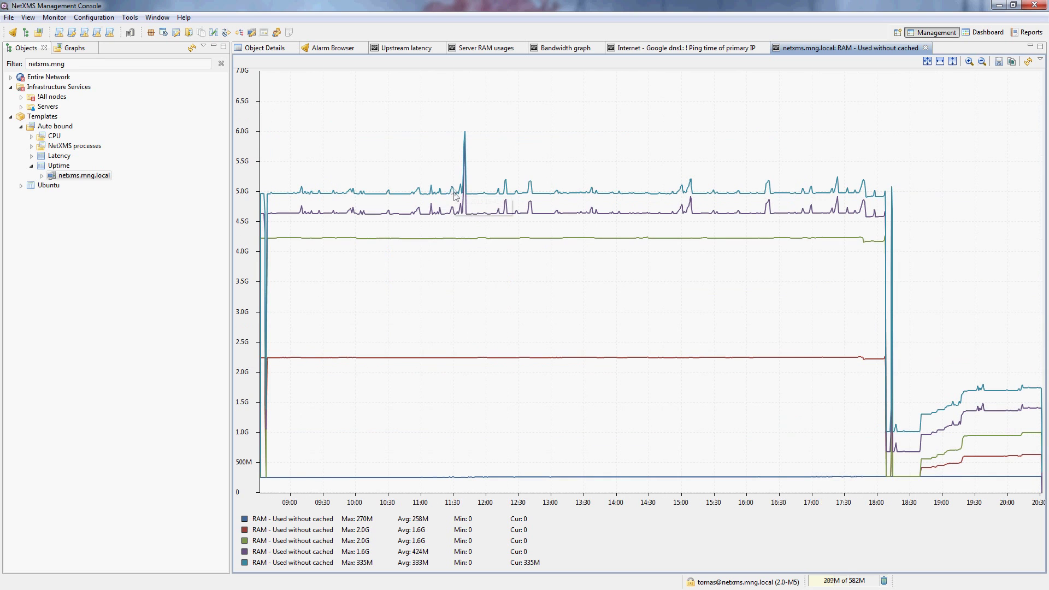
{"action": "right_click", "coordinate": [474, 261]}
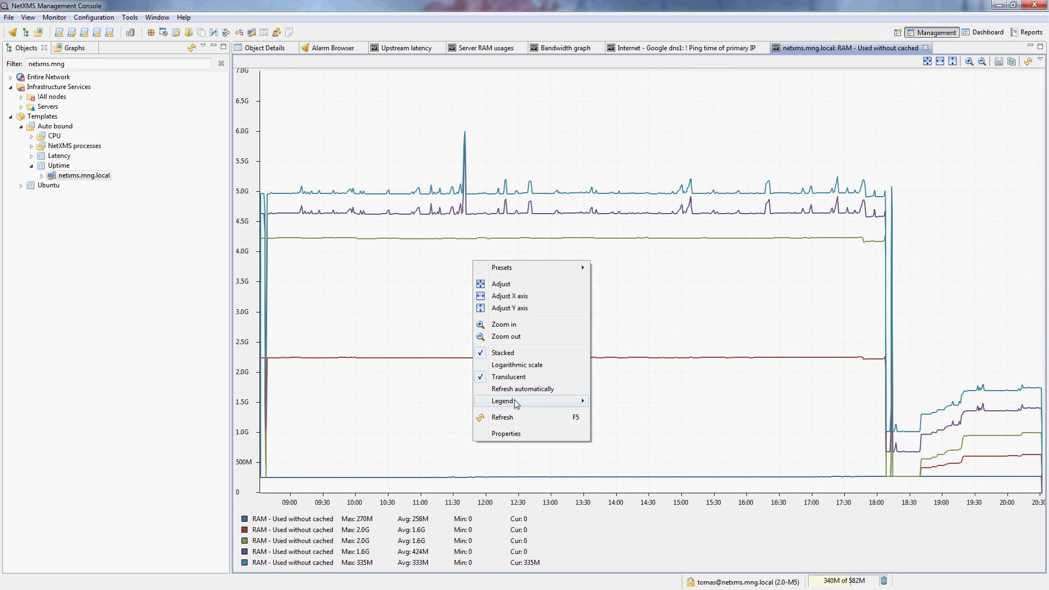
Toggle the Area chart option on each of the five RAM data sources in the graph properties
{"action": "left_click", "coordinate": [501, 432]}
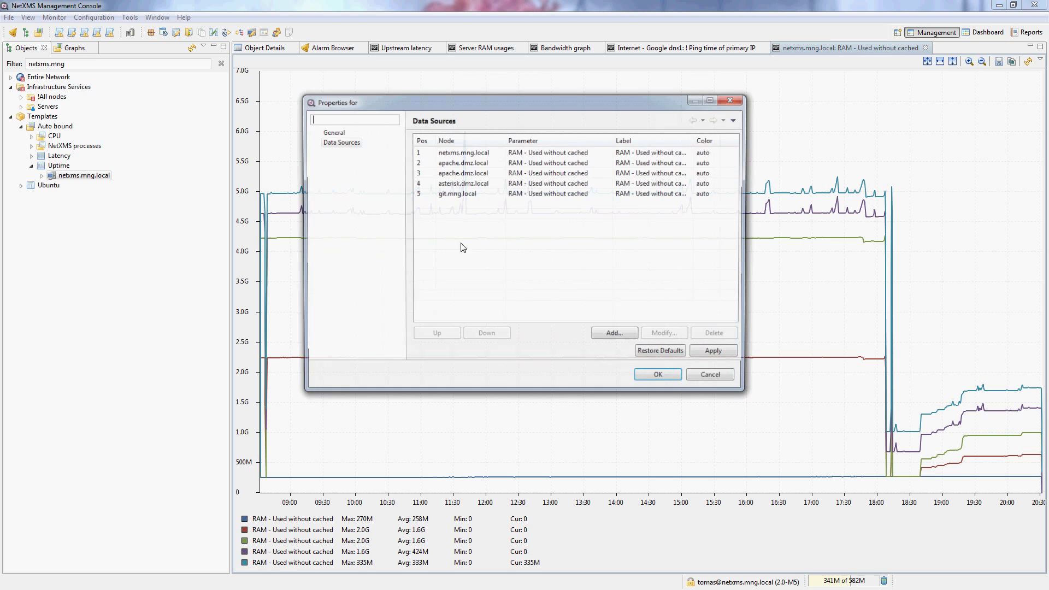
{"action": "left_click", "coordinate": [346, 142]}
{"action": "double_click", "coordinate": [475, 153]}
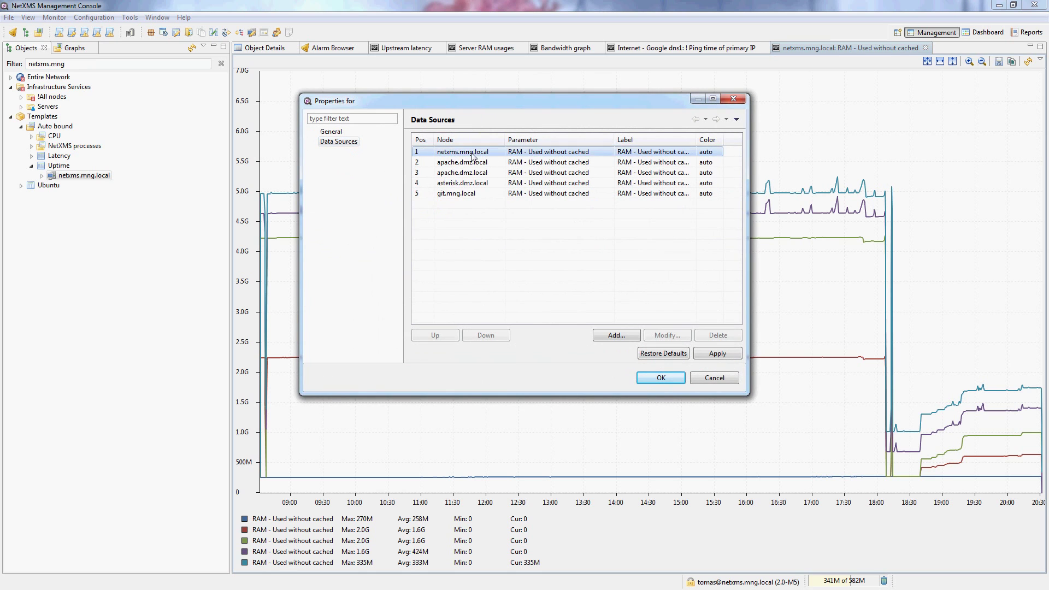
{"action": "left_click", "coordinate": [568, 278]}
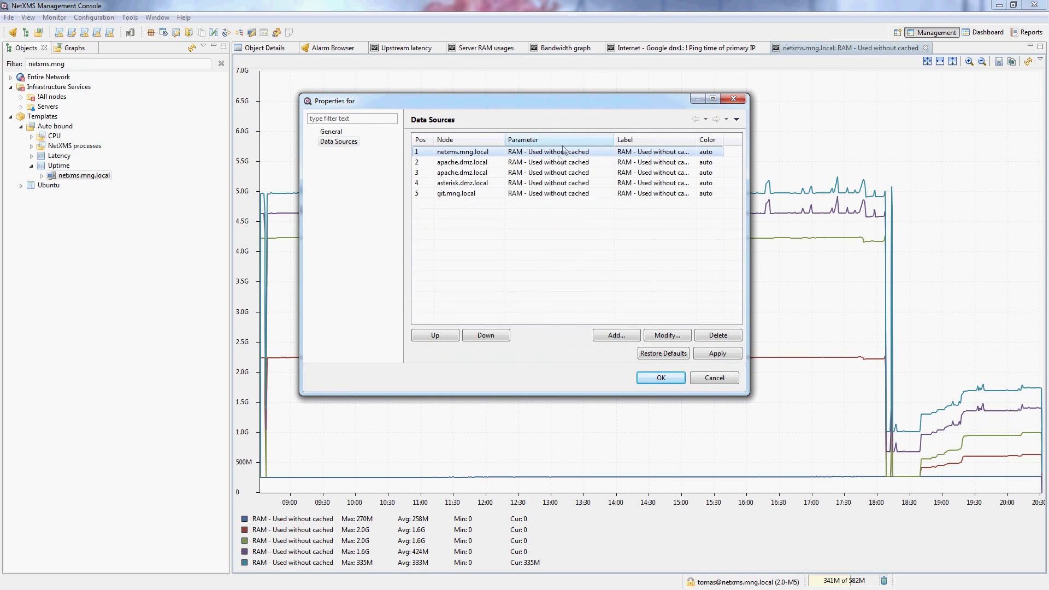
{"action": "double_click", "coordinate": [555, 163]}
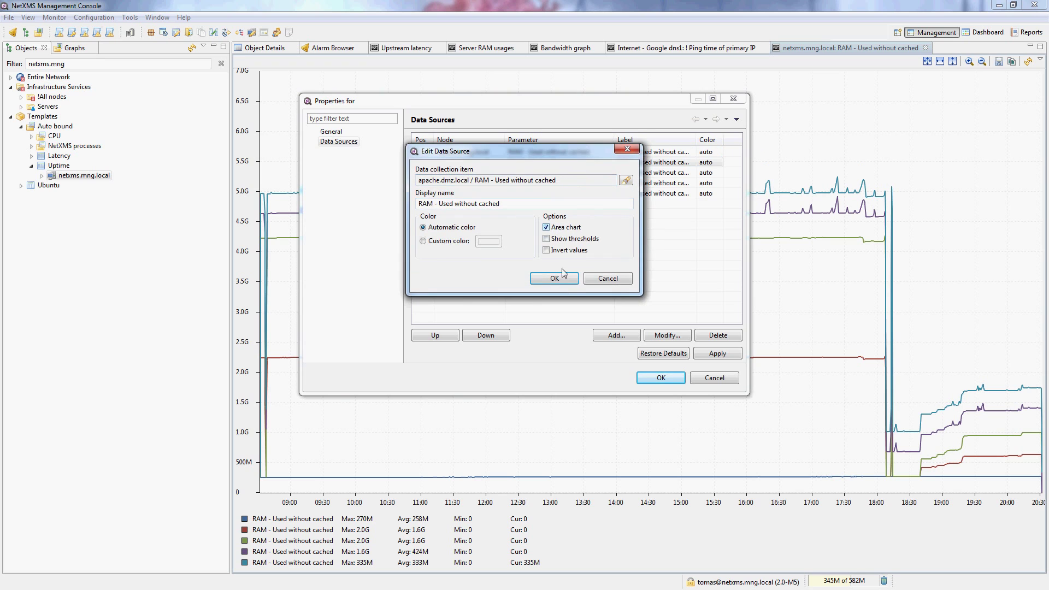
{"action": "left_click", "coordinate": [554, 278]}
{"action": "double_click", "coordinate": [546, 173]}
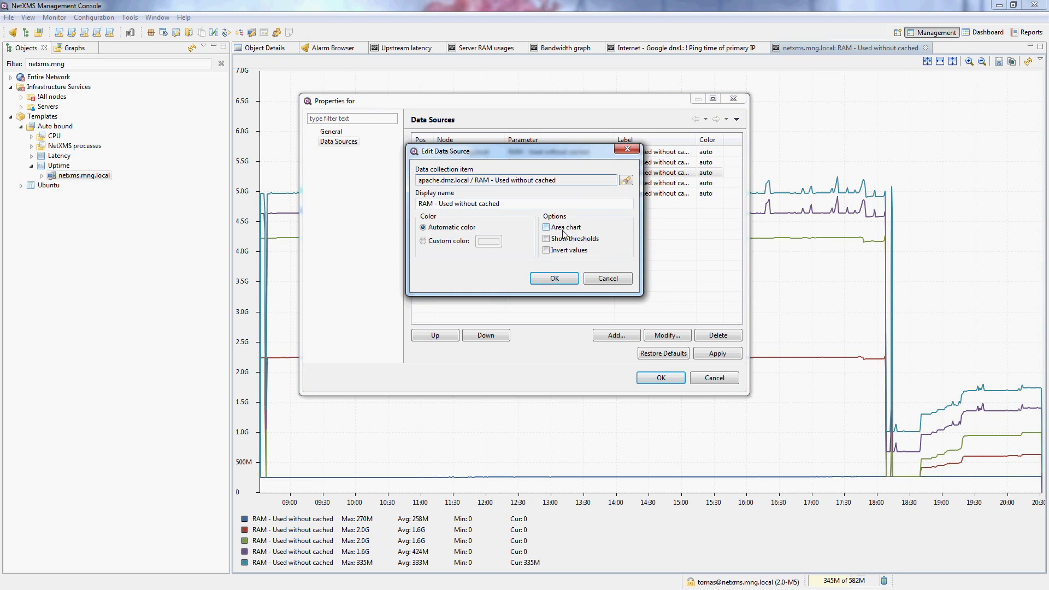
{"action": "left_click", "coordinate": [552, 276]}
{"action": "double_click", "coordinate": [556, 183]}
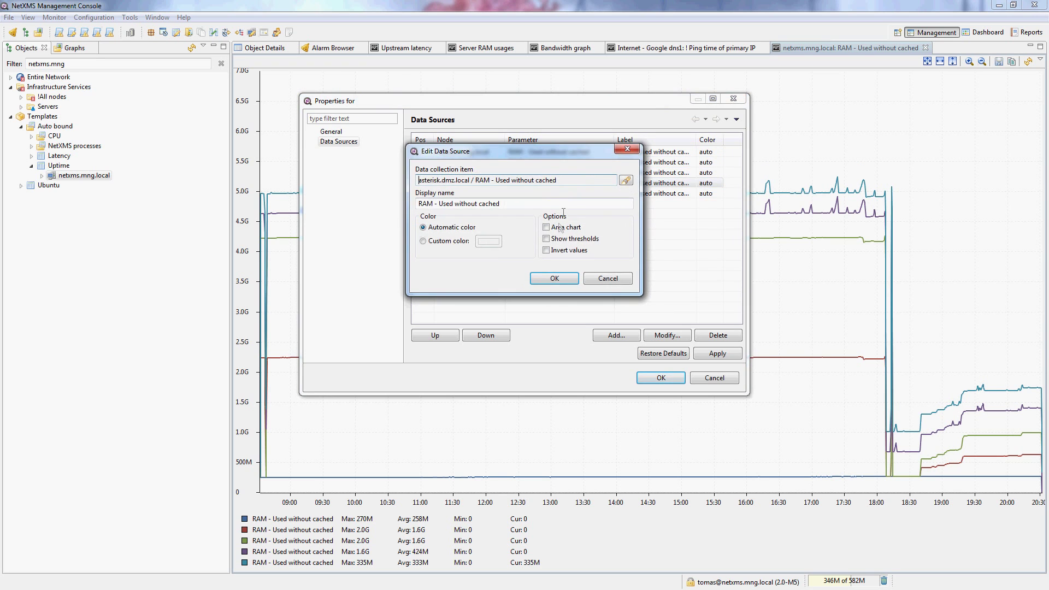
{"action": "key", "text": "Return"}
{"action": "double_click", "coordinate": [548, 194]}
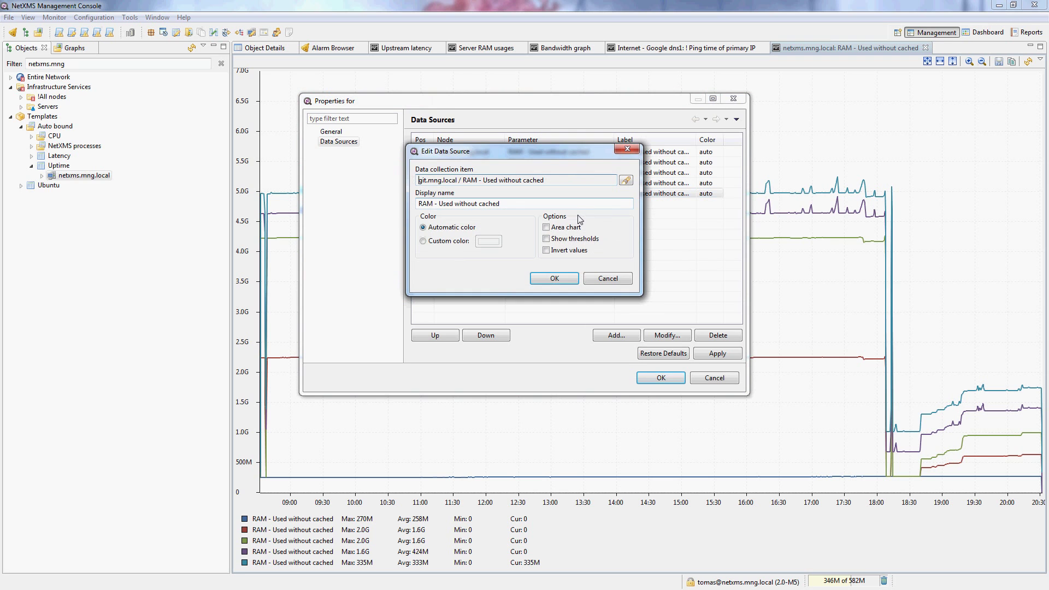
{"action": "key", "text": "Return"}
{"action": "key", "text": "Return"}
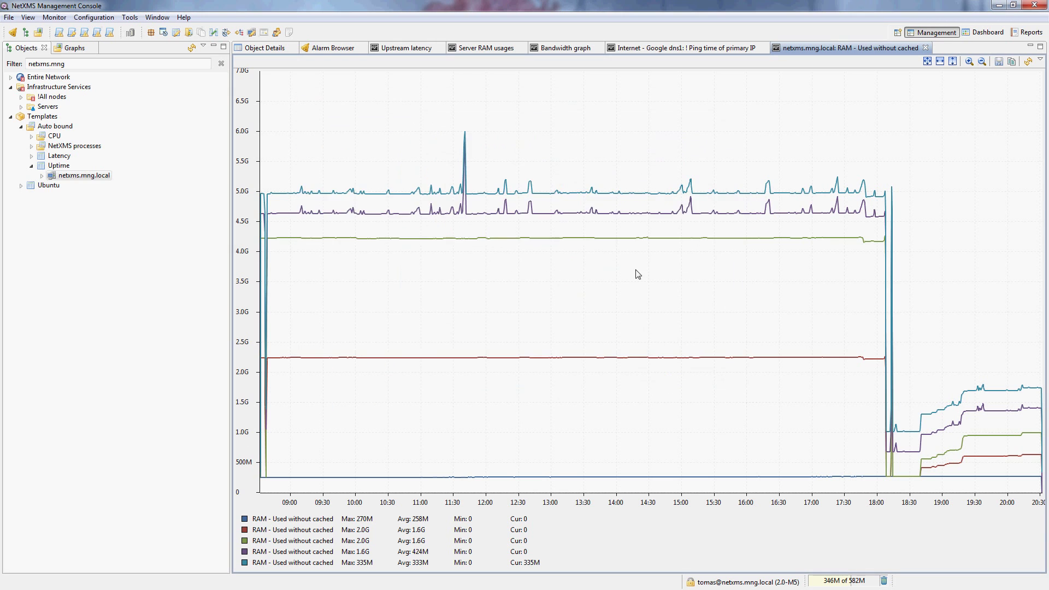
Apply the Last day time preset to the stacked server RAM graph
{"action": "right_click", "coordinate": [595, 206]}
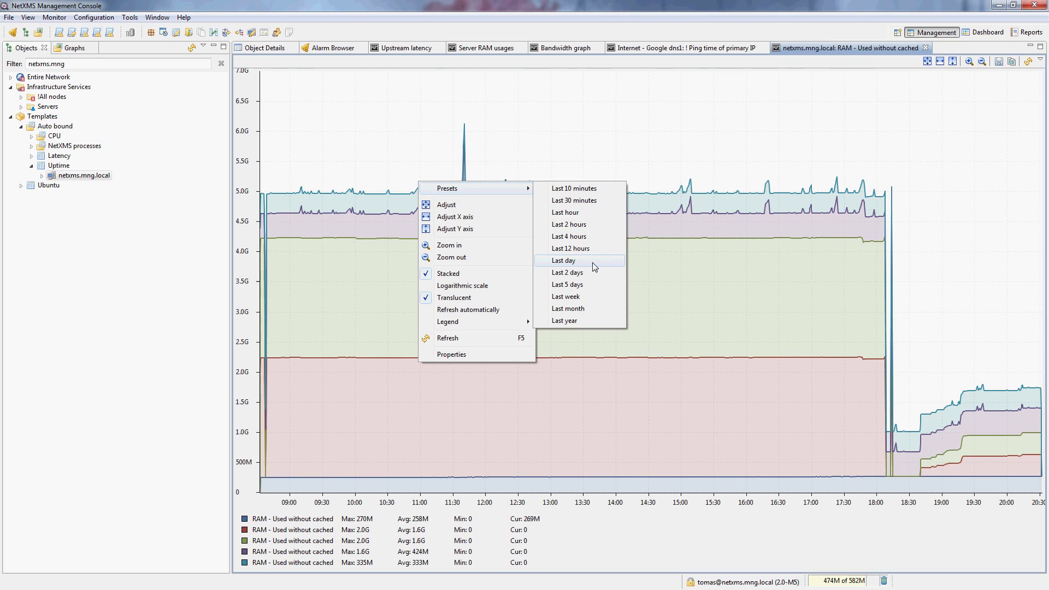
{"action": "left_click", "coordinate": [595, 266]}
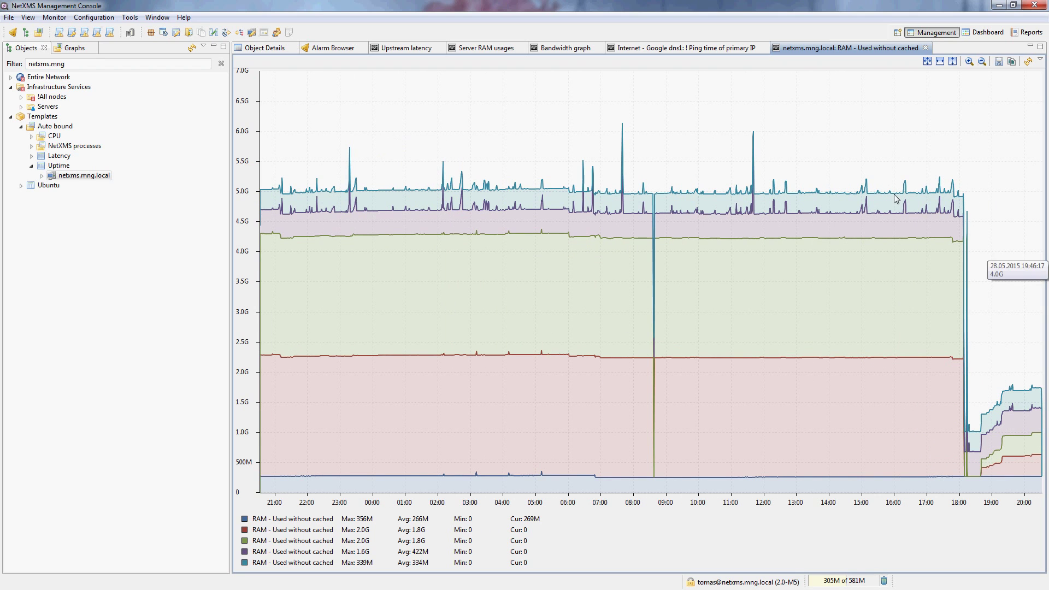
{"action": "mouse_move", "coordinate": [896, 199]}
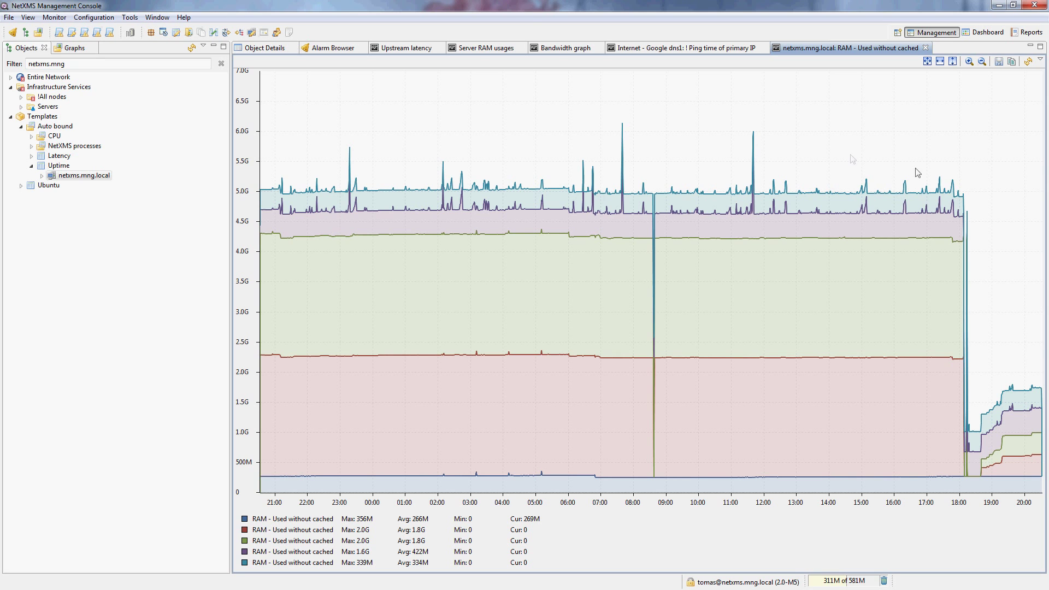
Glance at the RAM and Bandwidth graphs, then show router.edge.local's Last Values via an 'edge' filter
{"action": "left_click", "coordinate": [481, 49]}
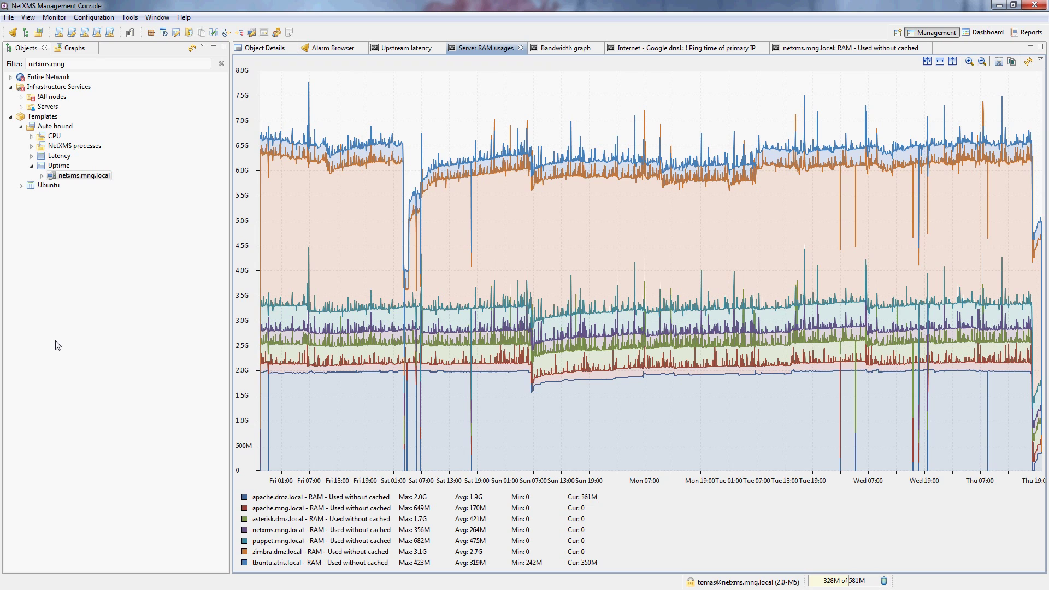
{"action": "key", "text": "ctrl+Page_Down"}
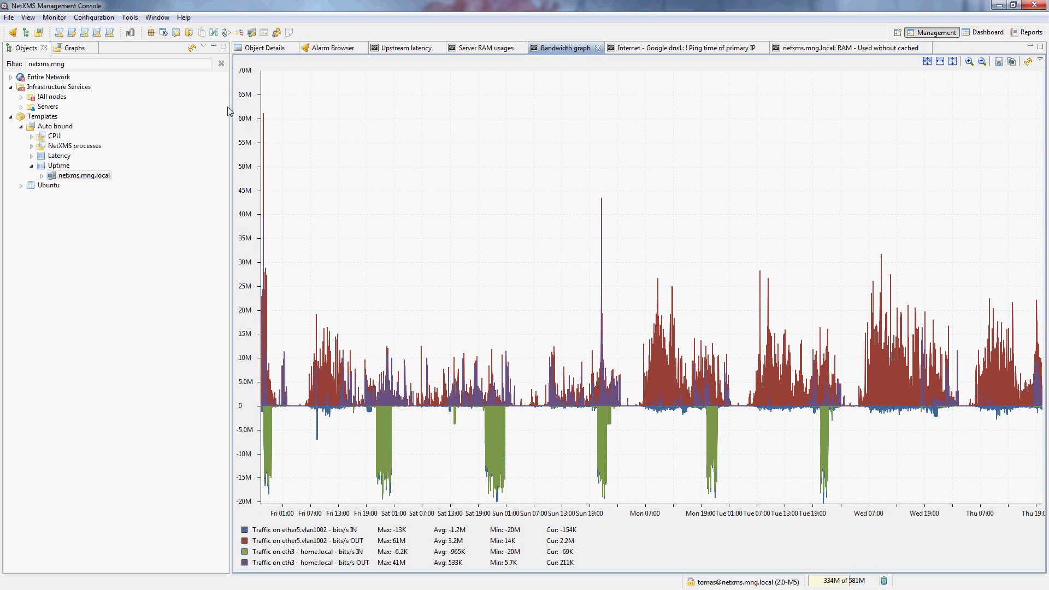
{"action": "left_click", "coordinate": [86, 64]}
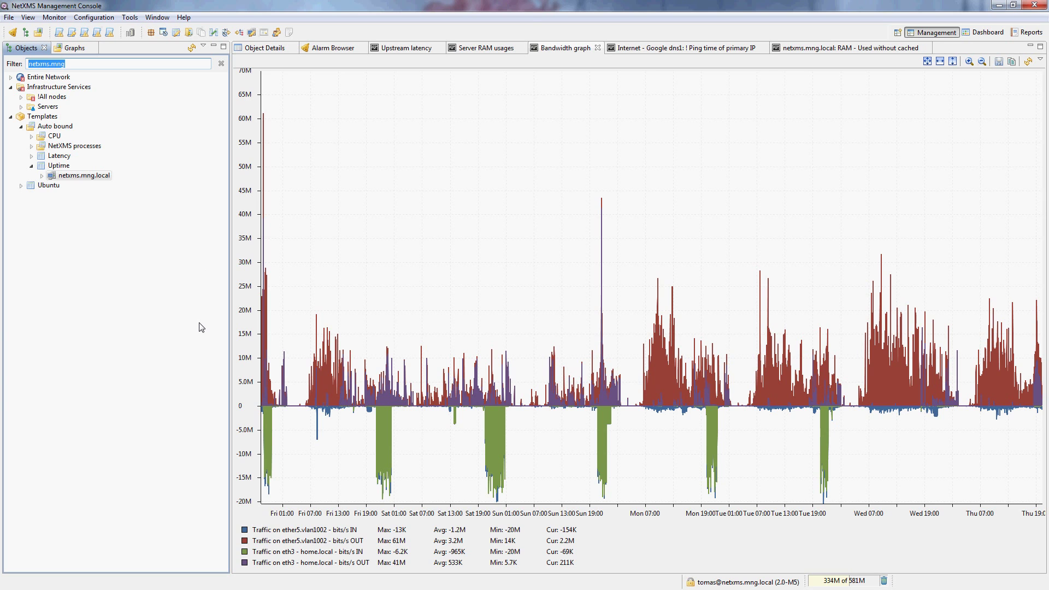
{"action": "type", "text": "edge"}
{"action": "left_click", "coordinate": [262, 49]}
{"action": "left_click", "coordinate": [339, 75]}
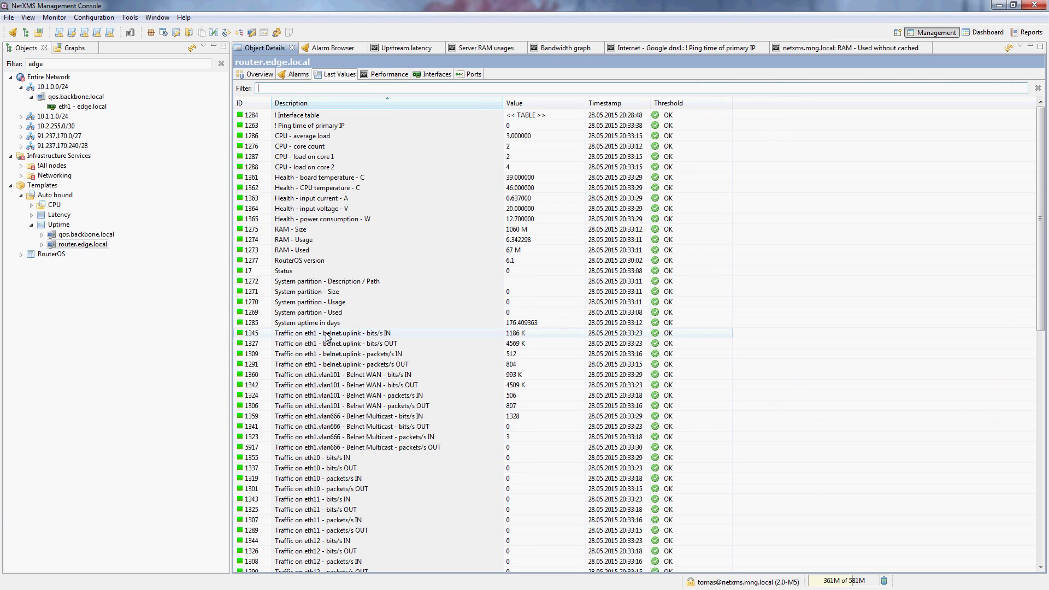
Plot router.edge.local's eth1 uplink IN and OUT bits/s values as a line chart
{"action": "left_click_drag", "start_coordinate": [328, 337], "coordinate": [350, 344]}
{"action": "right_click", "coordinate": [378, 340]}
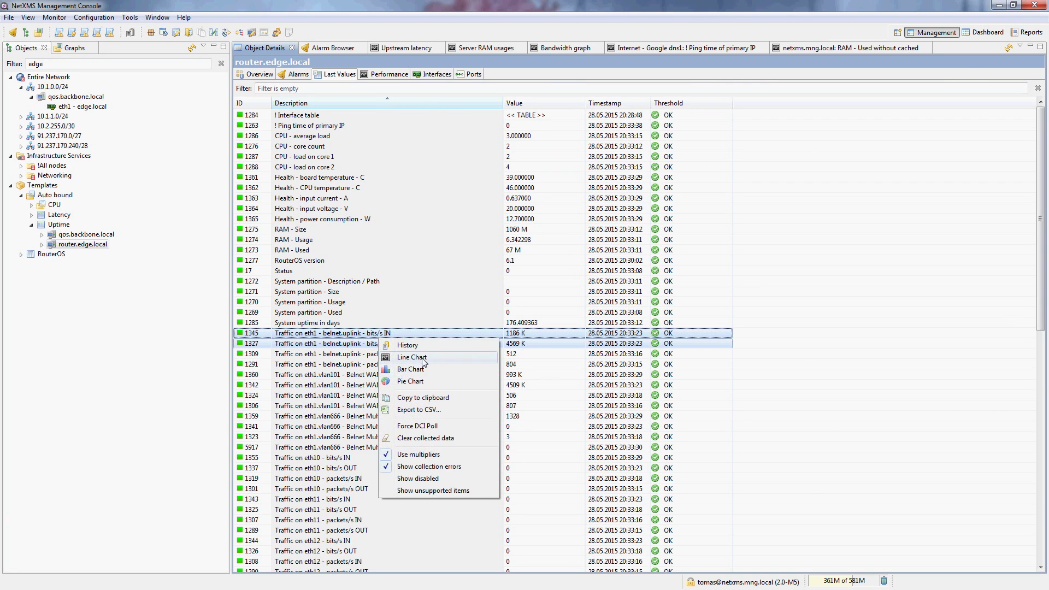
{"action": "left_click", "coordinate": [424, 363]}
{"action": "right_click", "coordinate": [443, 198]}
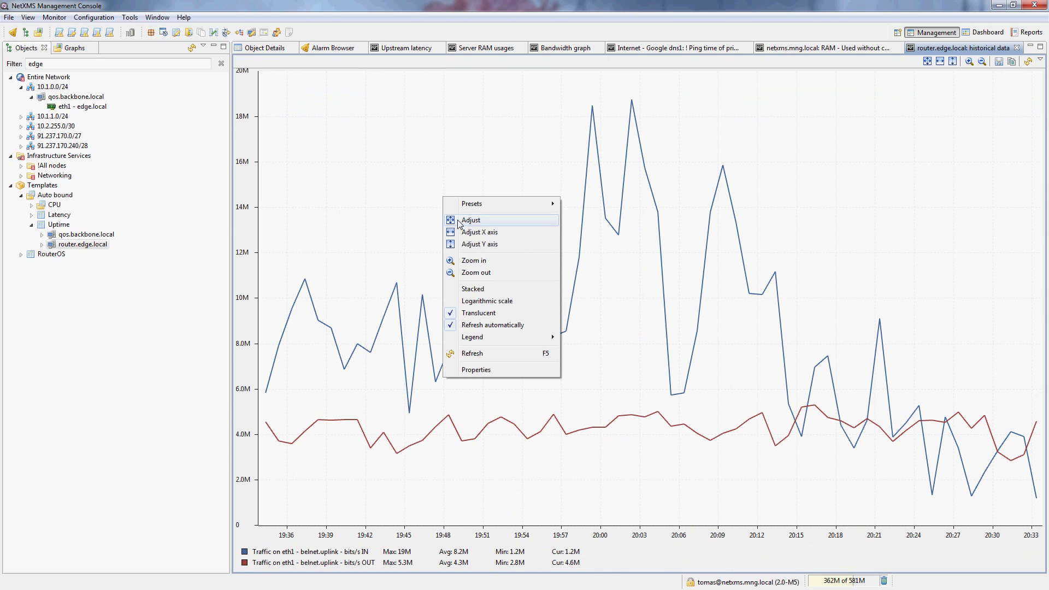
{"action": "left_click", "coordinate": [476, 370]}
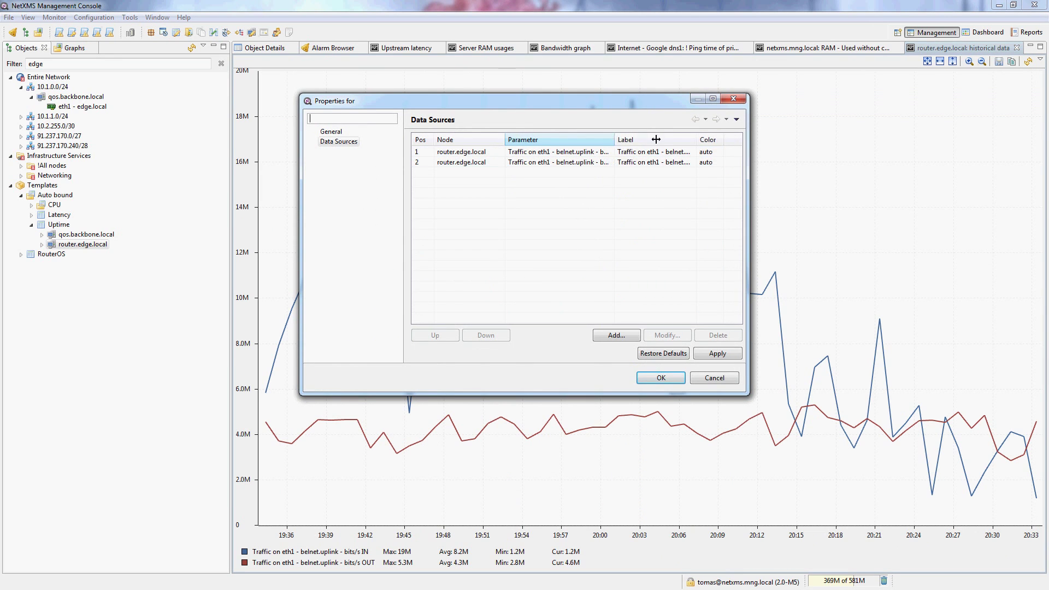
Make both traffic data sources area charts, with the outbound series inverted
{"action": "left_click_drag", "start_coordinate": [615, 140], "coordinate": [640, 140]}
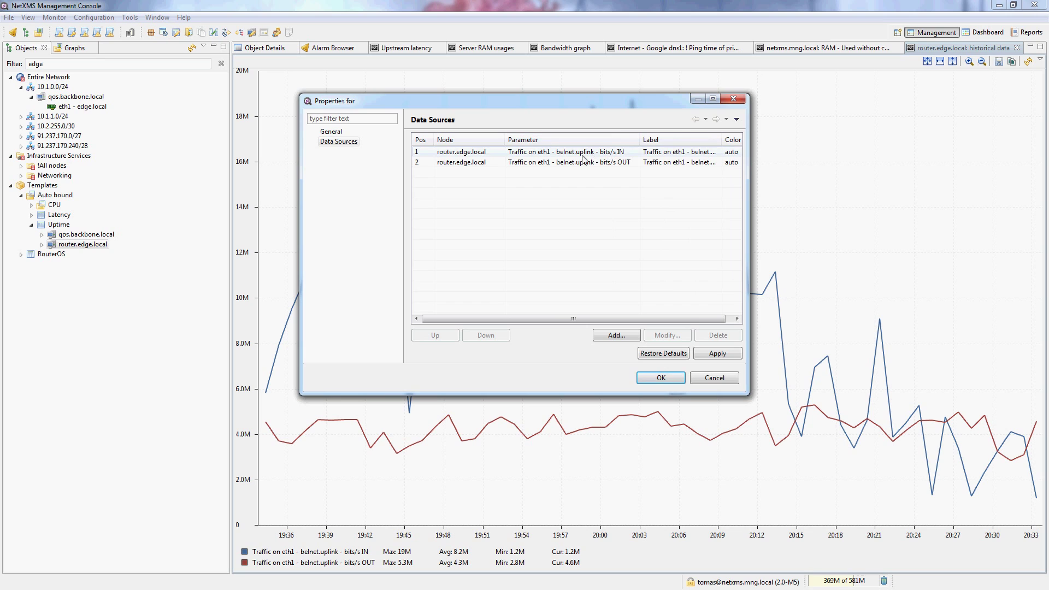
{"action": "double_click", "coordinate": [552, 163]}
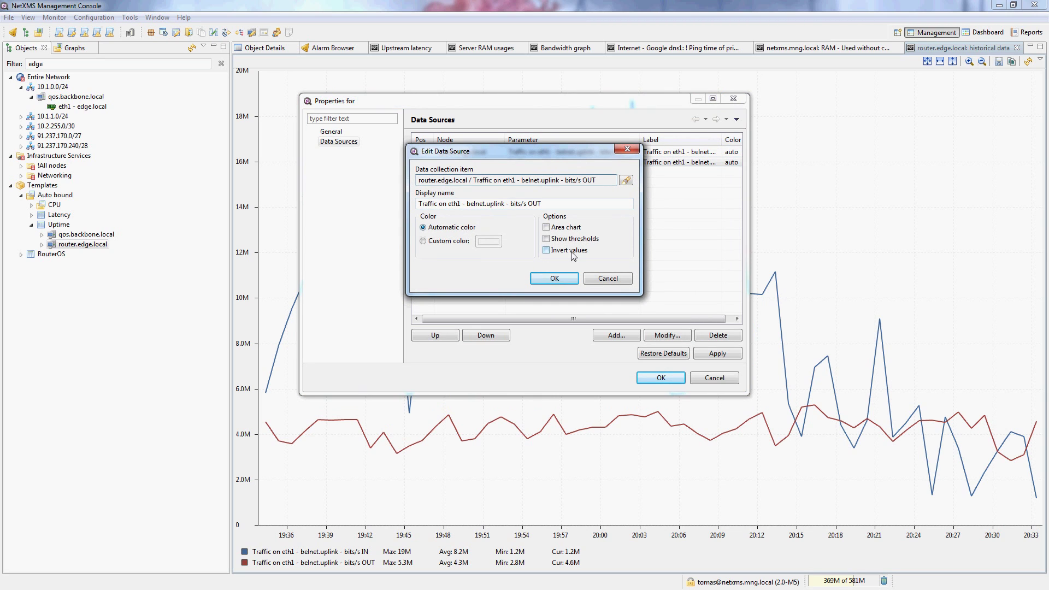
{"action": "left_click", "coordinate": [555, 280]}
{"action": "double_click", "coordinate": [523, 162]}
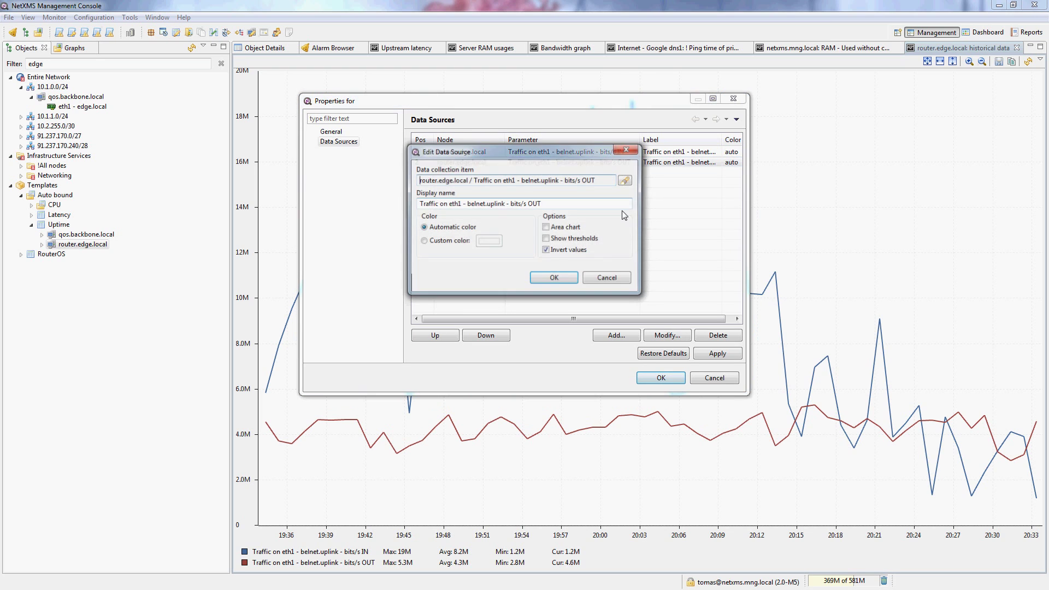
{"action": "left_click", "coordinate": [559, 227]}
{"action": "left_click", "coordinate": [552, 279]}
{"action": "double_click", "coordinate": [547, 153]}
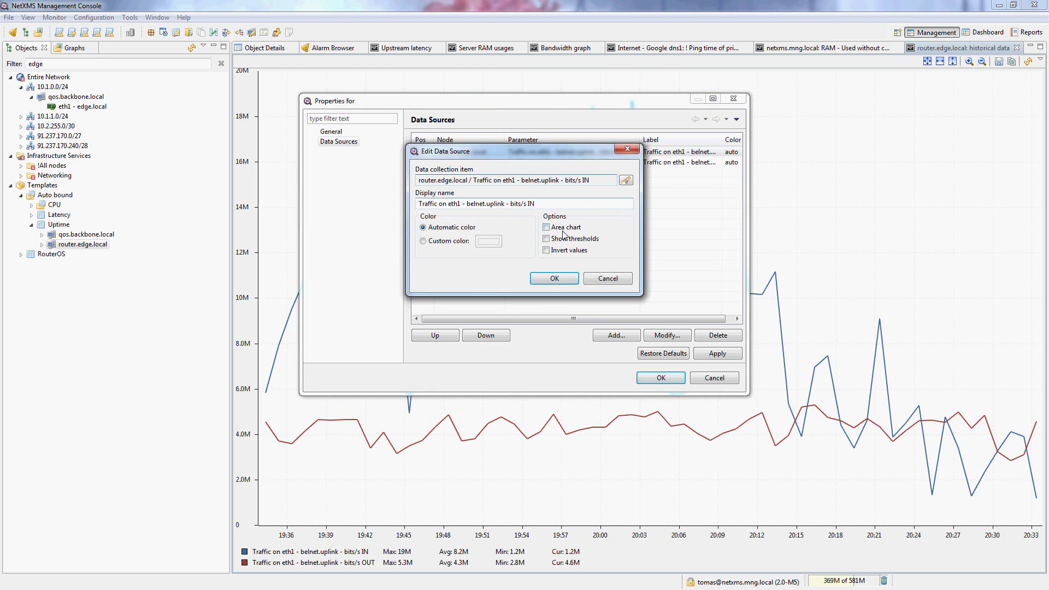
{"action": "left_click", "coordinate": [565, 228]}
{"action": "left_click", "coordinate": [555, 279]}
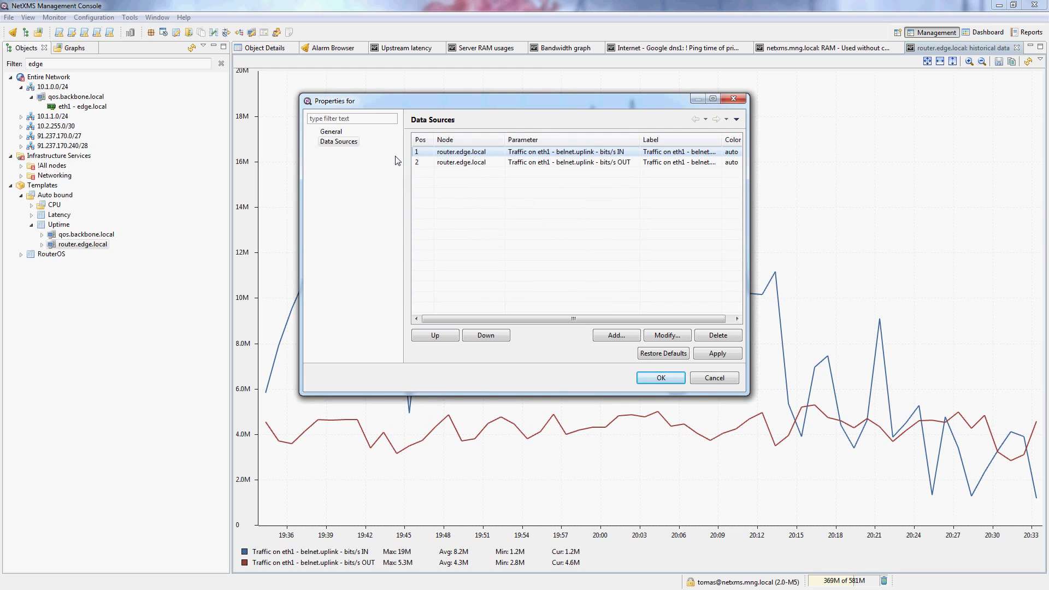
Untick Translucent in the chart's General properties and apply the settings
{"action": "left_click", "coordinate": [333, 133]}
{"action": "left_click", "coordinate": [582, 181]}
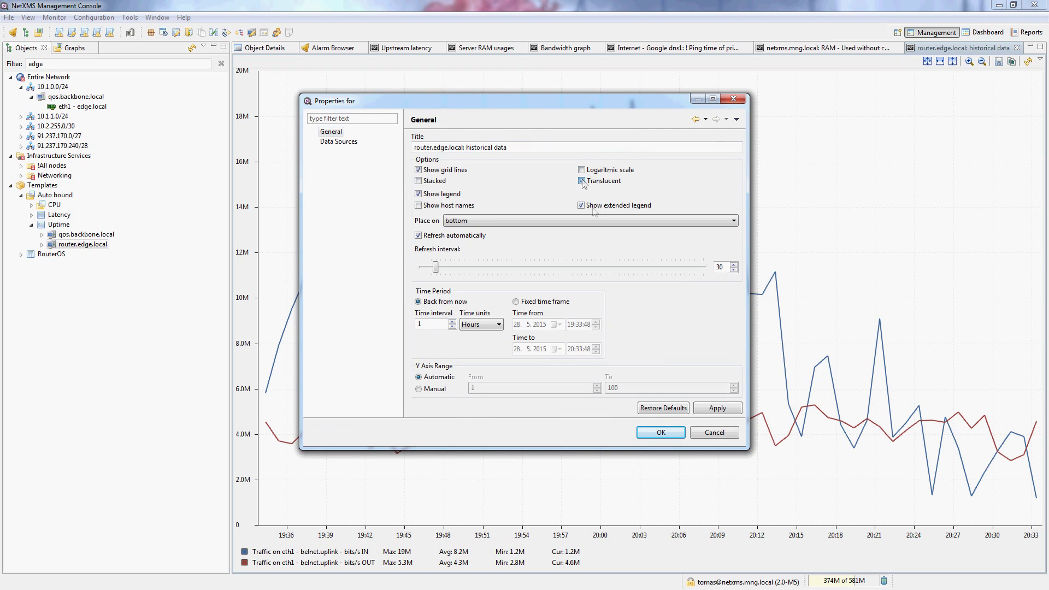
{"action": "left_click", "coordinate": [656, 435]}
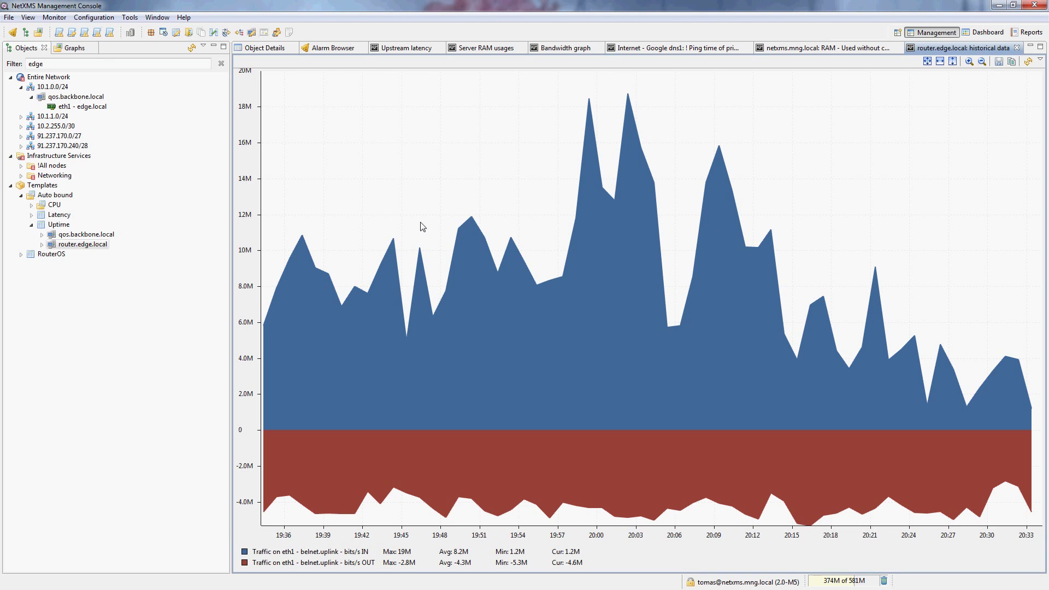
{"action": "mouse_move", "coordinate": [437, 223]}
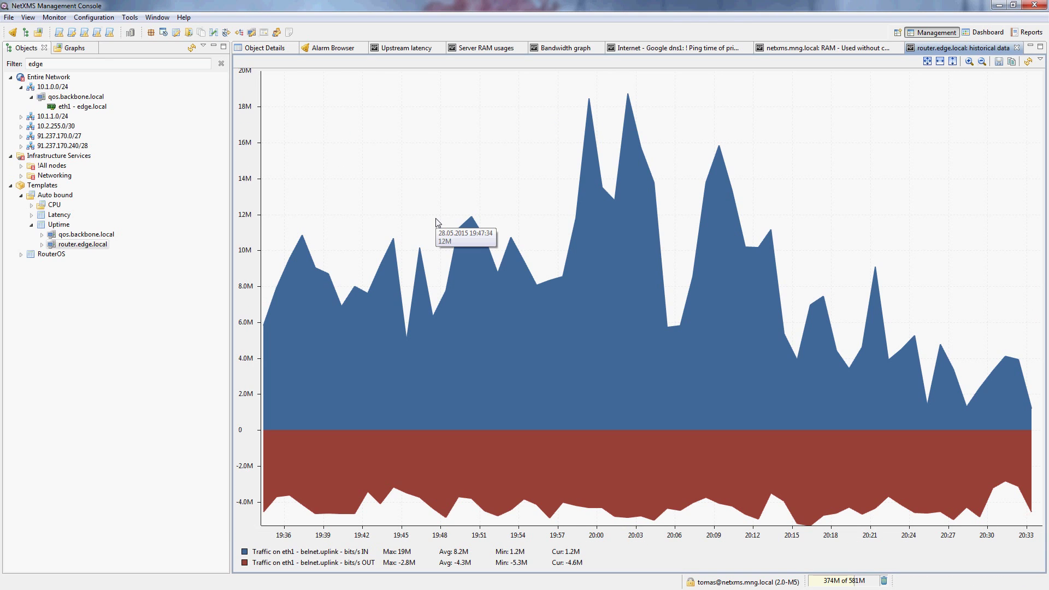
Apply the Last 5 days time preset to the router uplink traffic chart
{"action": "right_click", "coordinate": [386, 157]}
{"action": "mouse_move", "coordinate": [489, 160]}
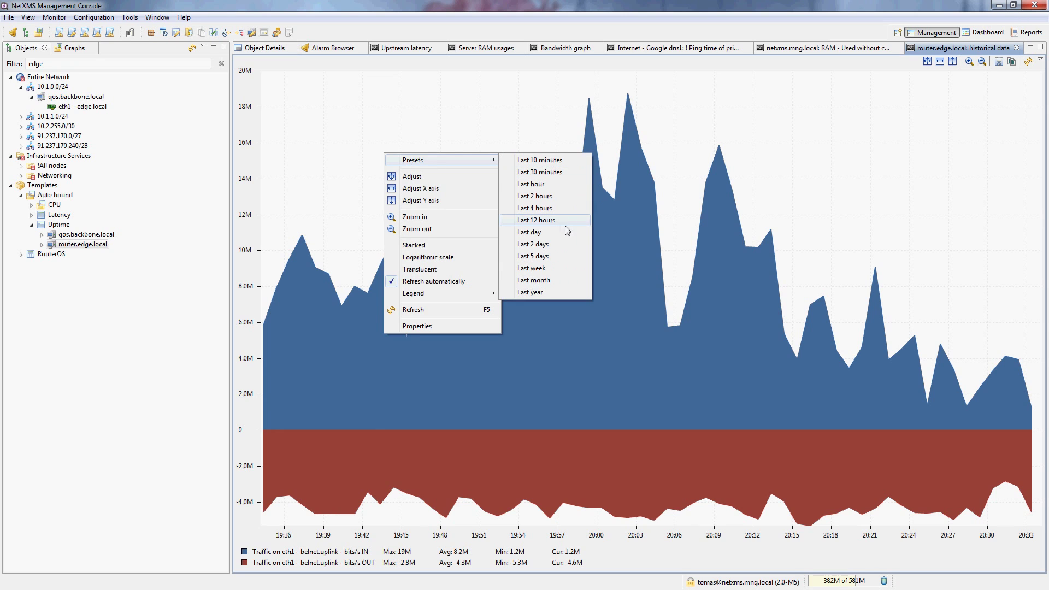
{"action": "left_click", "coordinate": [545, 256]}
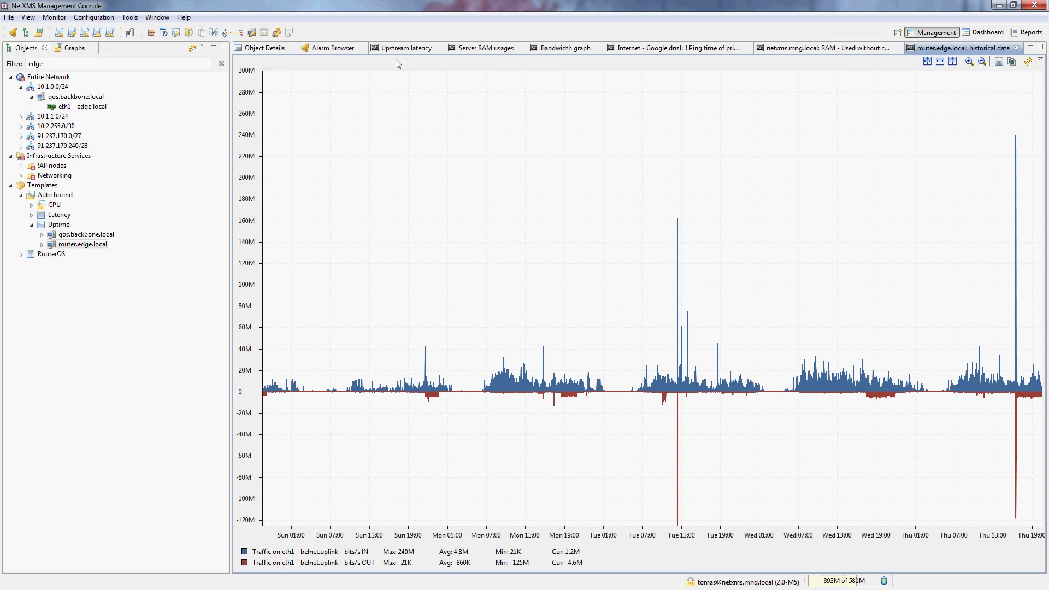
Review the ping time, RAM and Bandwidth graphs, finishing on Upstream latency
{"action": "left_click", "coordinate": [700, 49]}
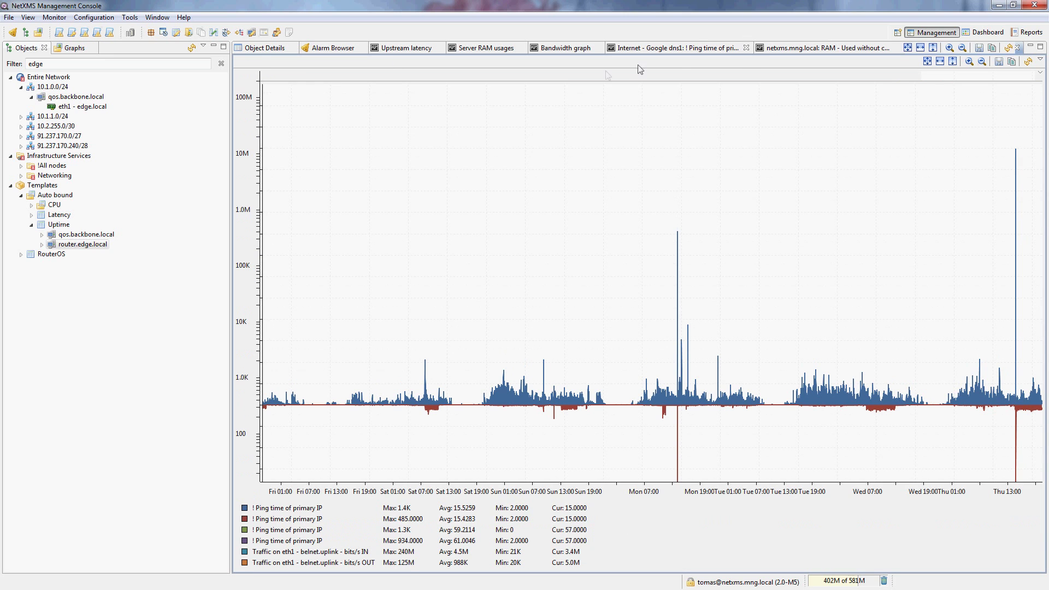
{"action": "left_click", "coordinate": [781, 47]}
{"action": "left_click", "coordinate": [565, 48]}
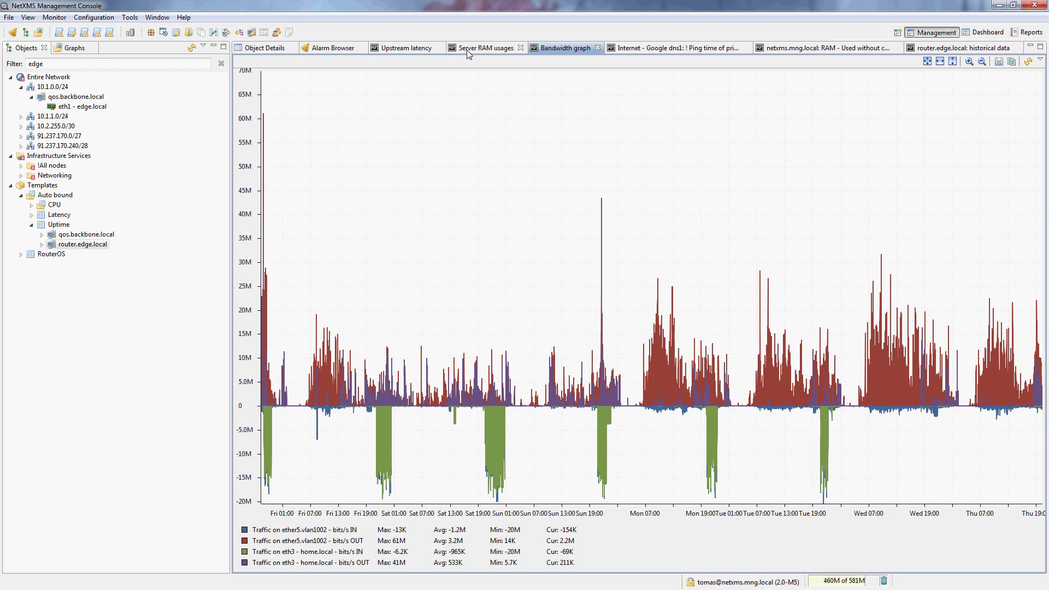
{"action": "left_click", "coordinate": [397, 48]}
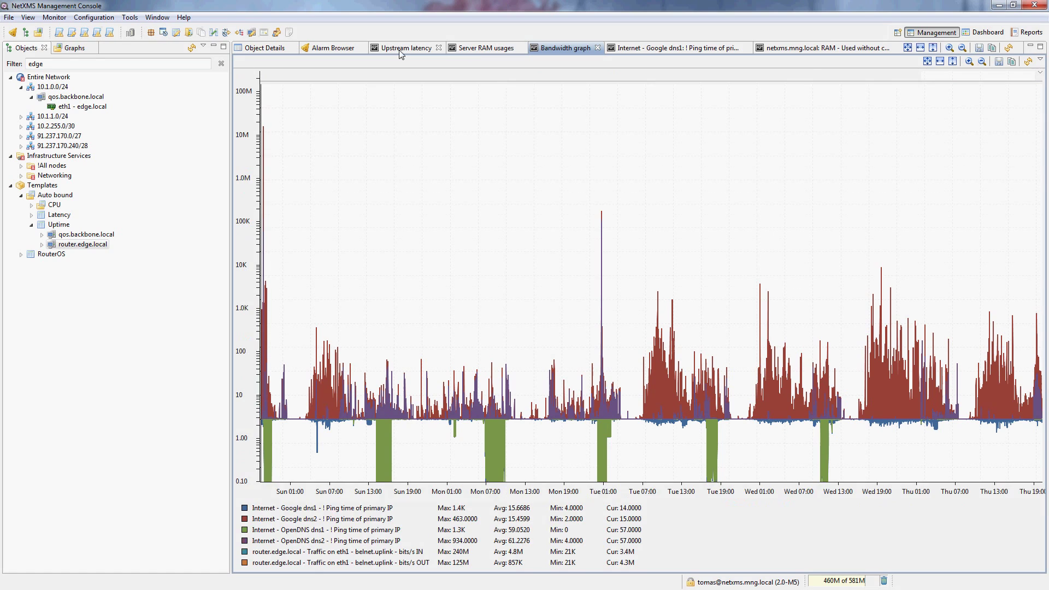